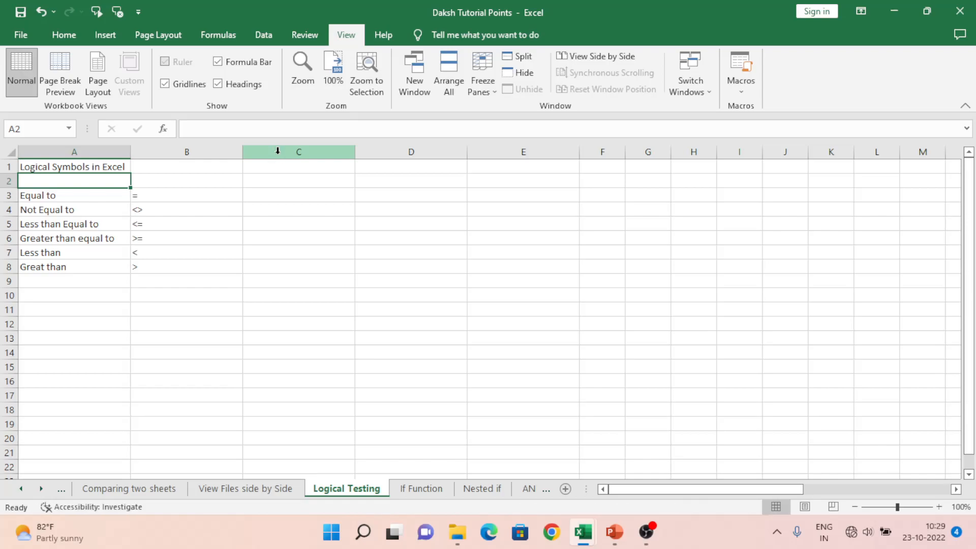
Step: Examine each comparison name and its matching operator in the logical symbols table, from Equal to down to Great than
key("Down")
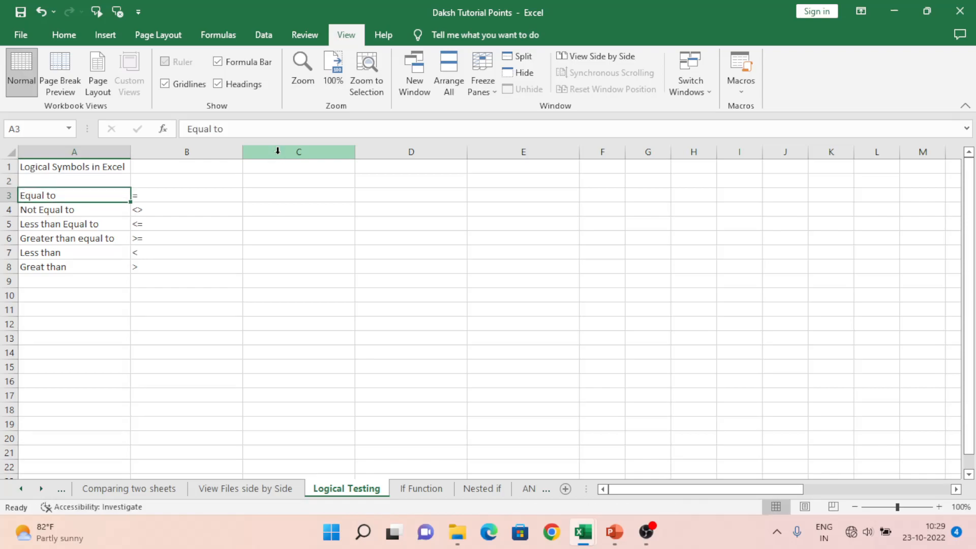
key("shift+Down")
key("shift+Down")
key("shift+Down")
key("shift+Down")
key("shift+Down")
key("Up")
key("Down")
key("Right")
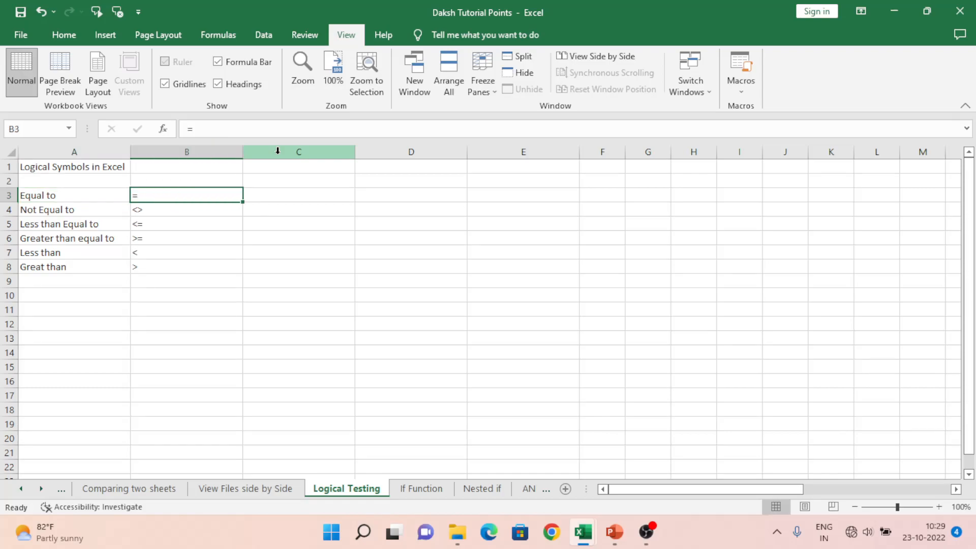
key("Down")
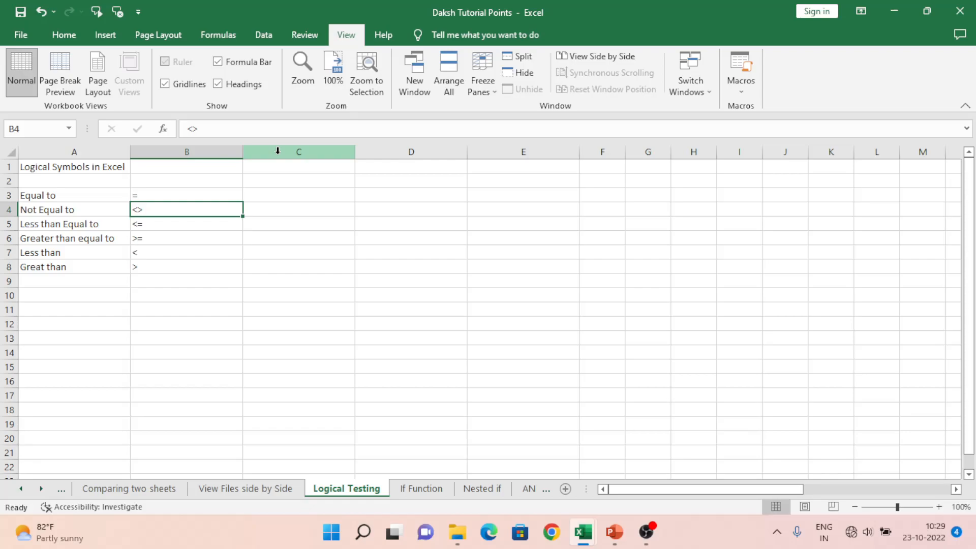
key("Down")
key("Left")
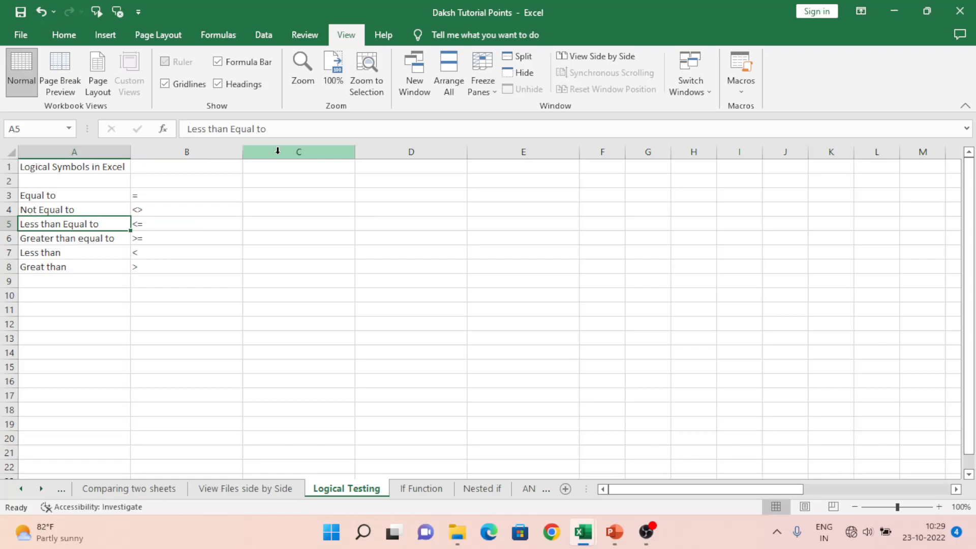
key("Right")
key("Down")
key("Left")
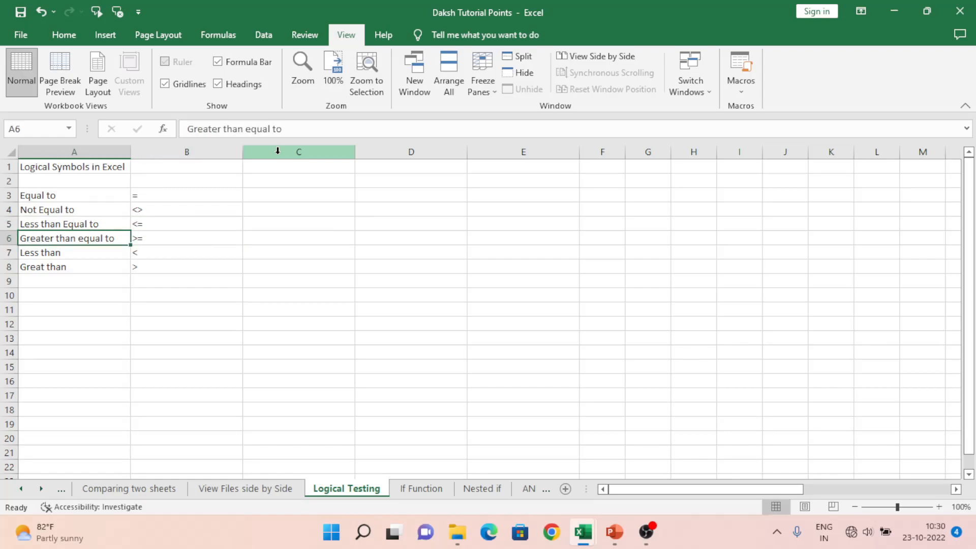
key("Right")
key("Down")
key("Left")
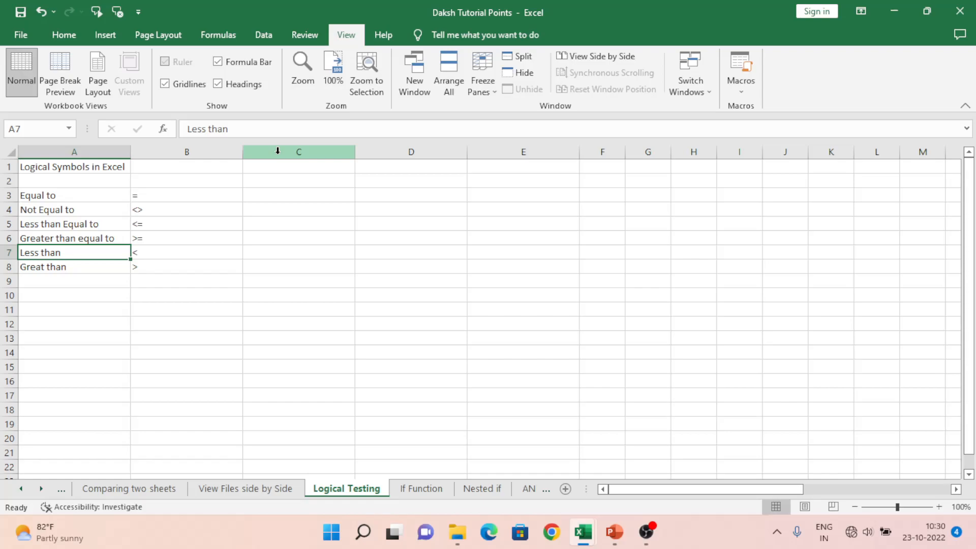
key("Down")
key("Right")
key("Up")
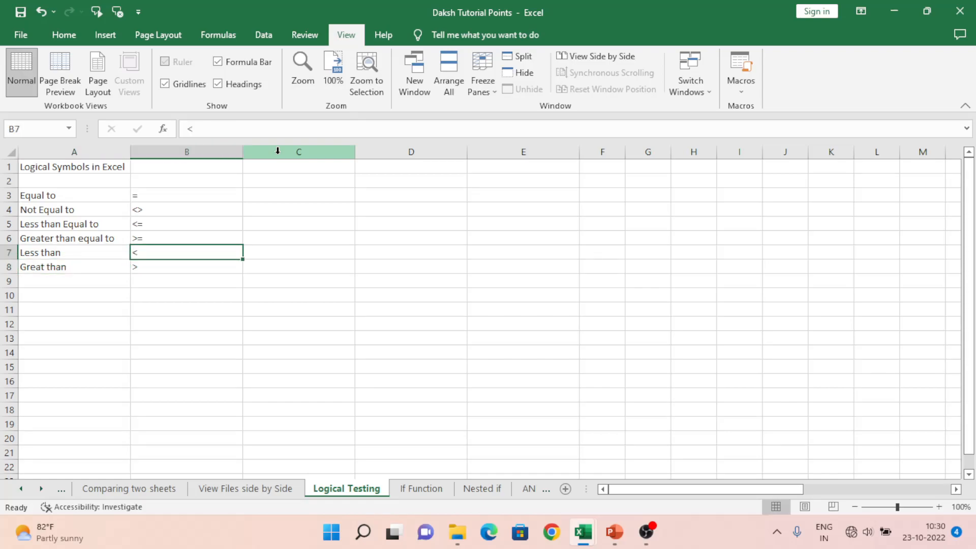
Step: Enter the > symbol in D6 and the < symbol in D7
key("Right")
key("Right")
key("Up")
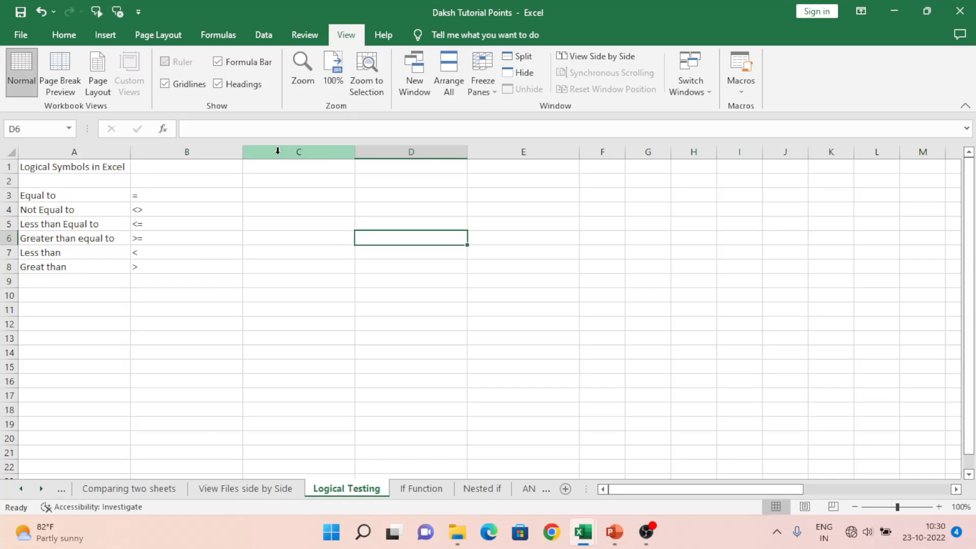
type(">")
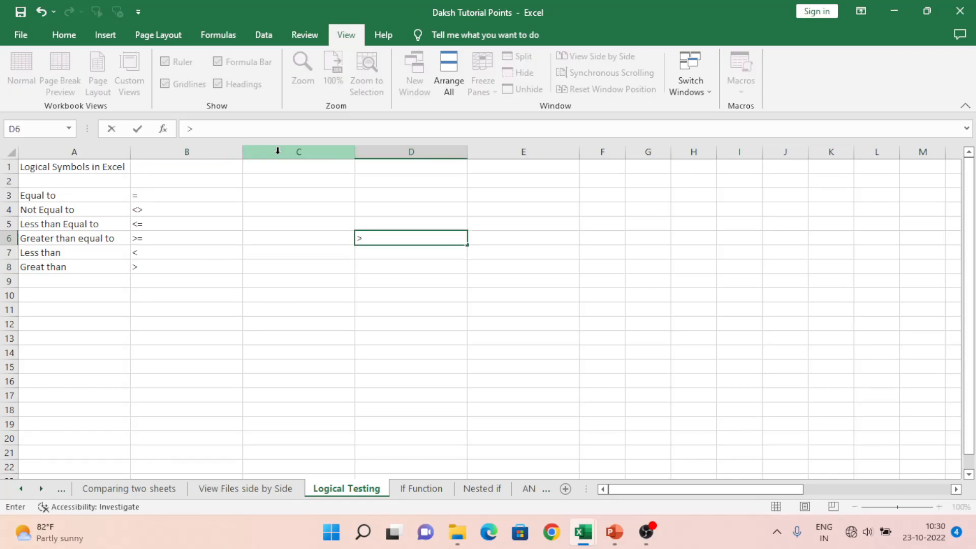
key("Return")
type("<")
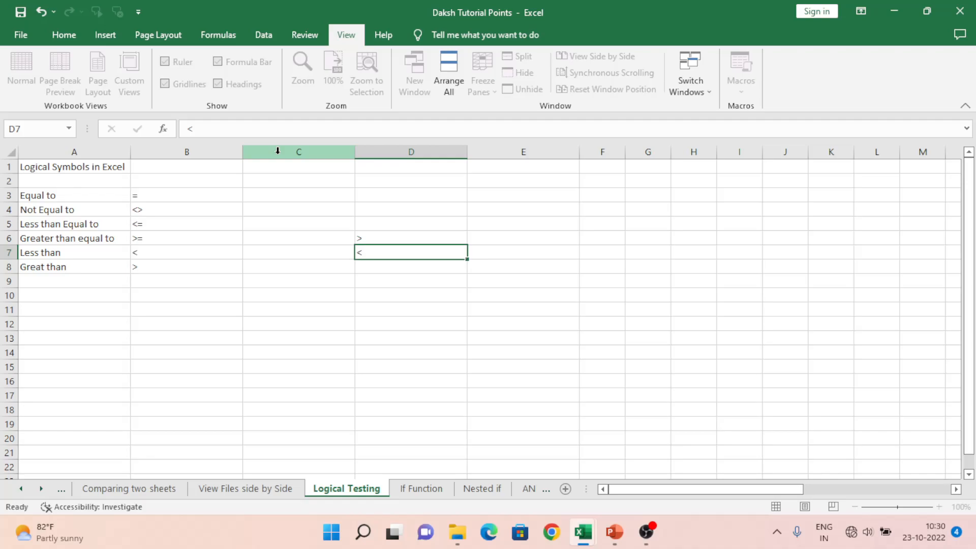
key("Return")
Step: Clear the two sample symbols from D6:D7
key("Up")
key("Up")
key("shift+Down")
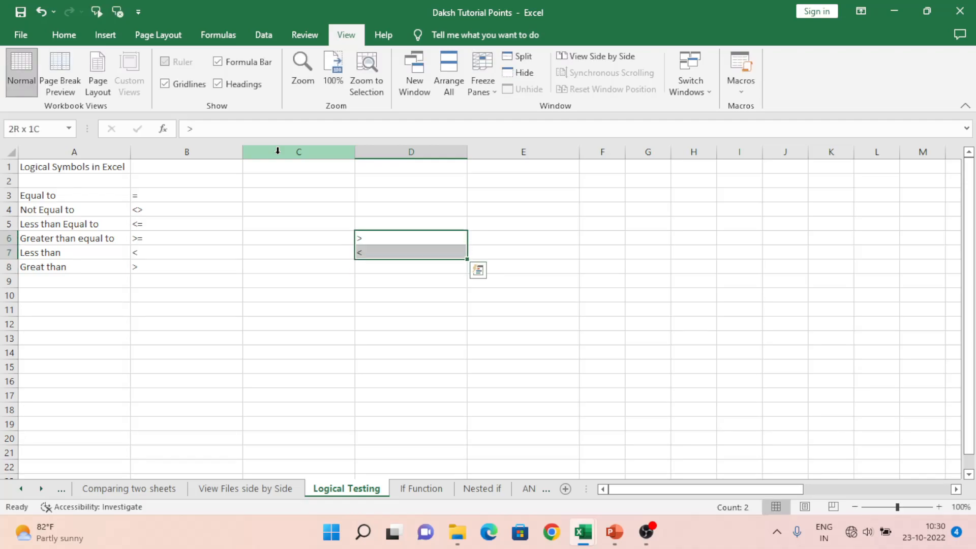
key("Delete")
Step: Examine the pelican picture and the fish pictures on either side of it, far across the Logical Testing sheet
key("Right")
key("Right")
key("Right")
key("Right")
key("Right")
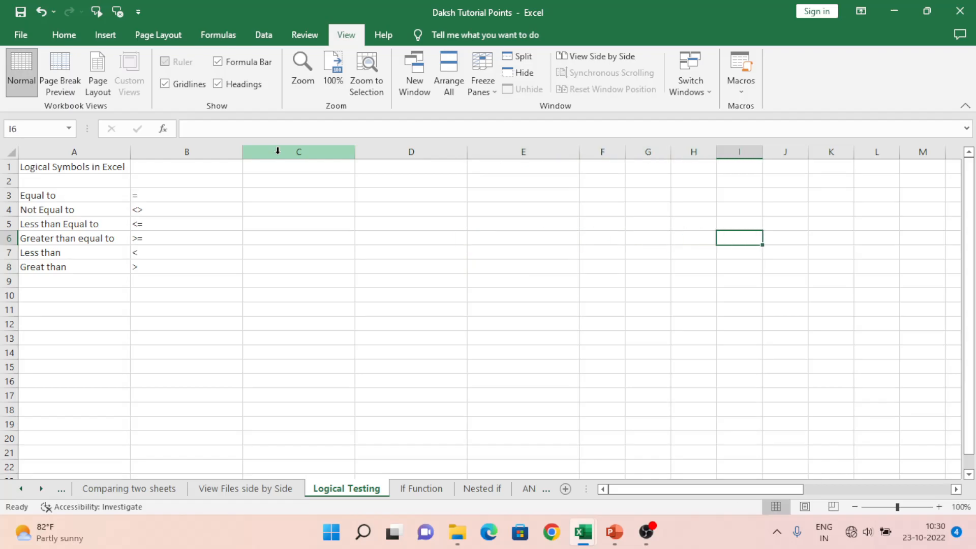
key("Right")
key("Right")
key("Right")
key("Right")
key("Right")
key("Right")
key("Right")
key("Right")
key("Right")
key("Right")
key("Right")
key("Right")
key("Right")
key("Right")
key("Right")
key("Right")
key("Right")
key("Right")
key("Right")
key("Right")
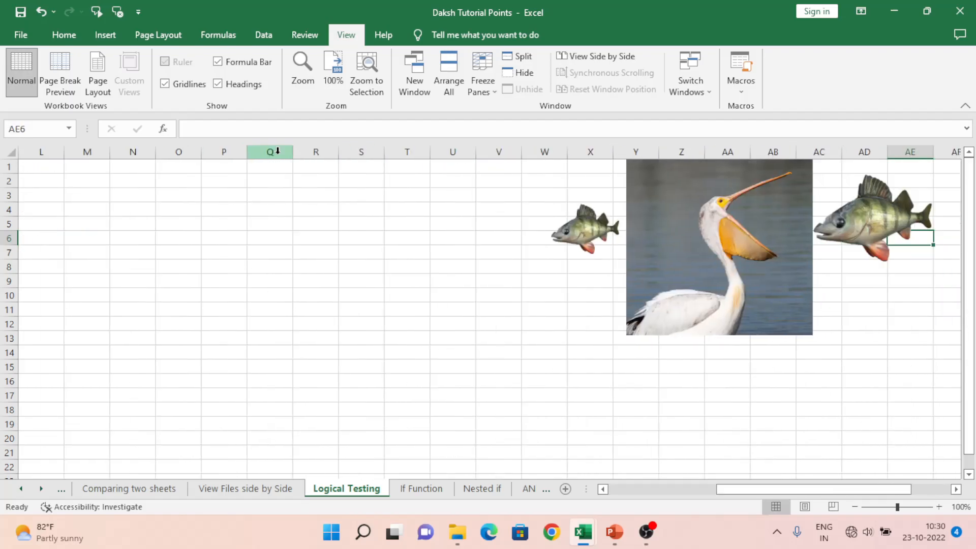
key("Right")
key("Right")
key("Right")
key("Right")
key("Right")
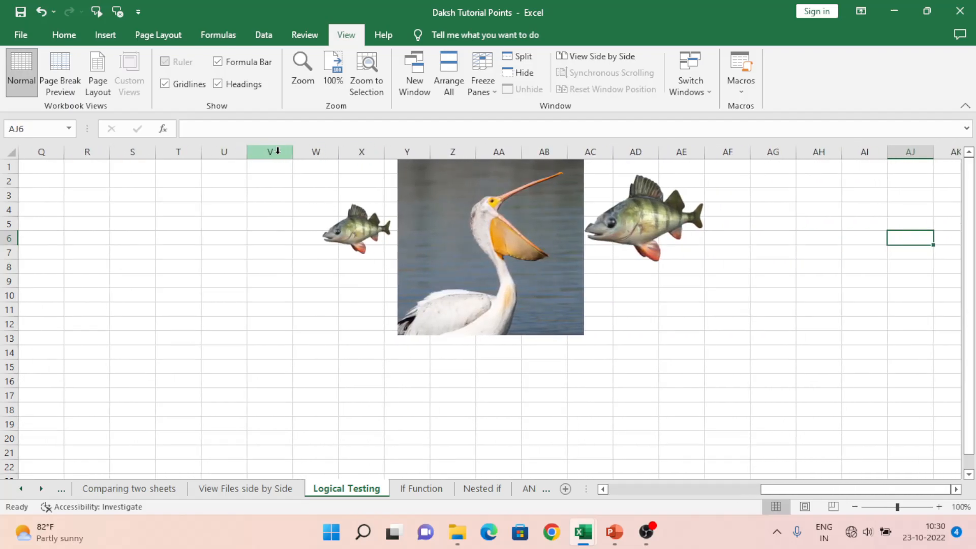
left_click(439, 202)
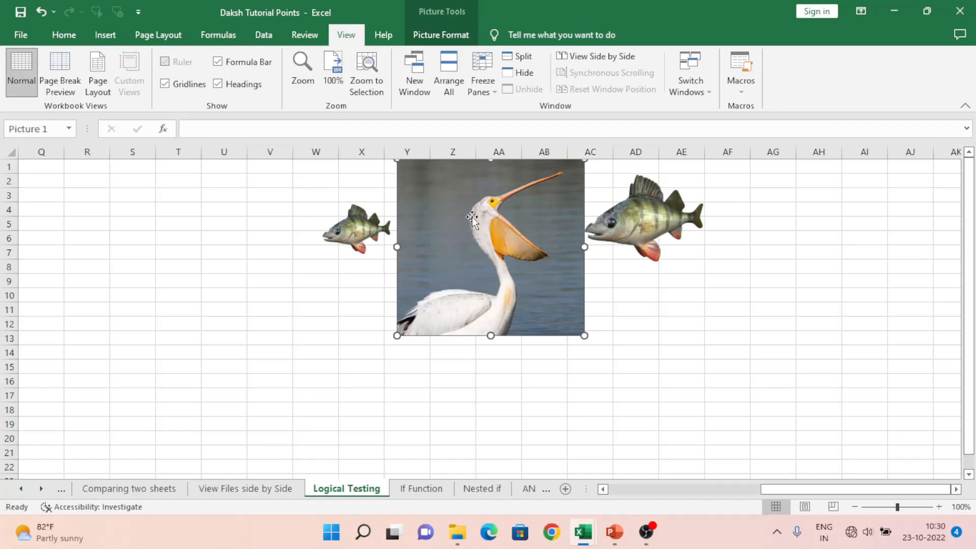
left_click(637, 232)
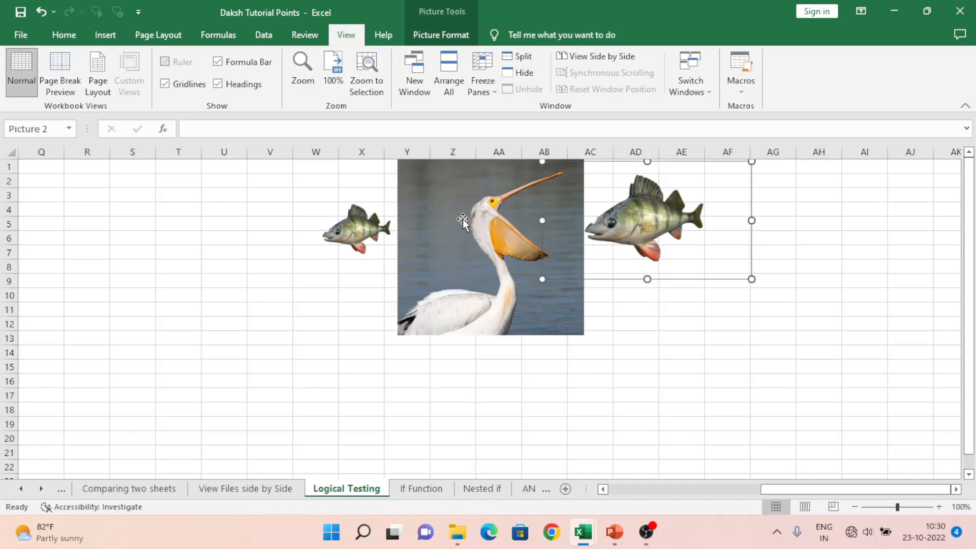
left_click(477, 272)
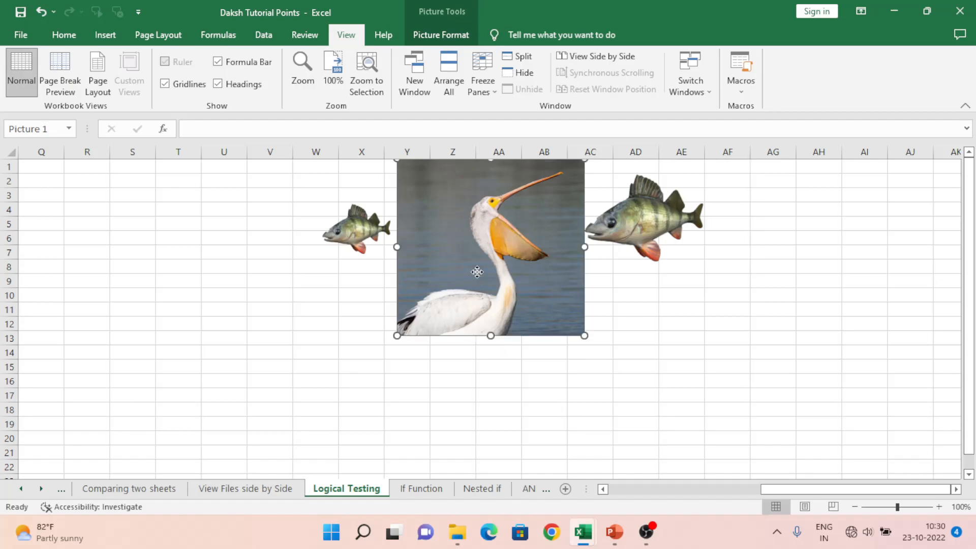
Step: Lay out the comparison 12 < 20 in row 4, with 12 in S4, < in T4 and 20 in U4
left_click(185, 210)
type("<")
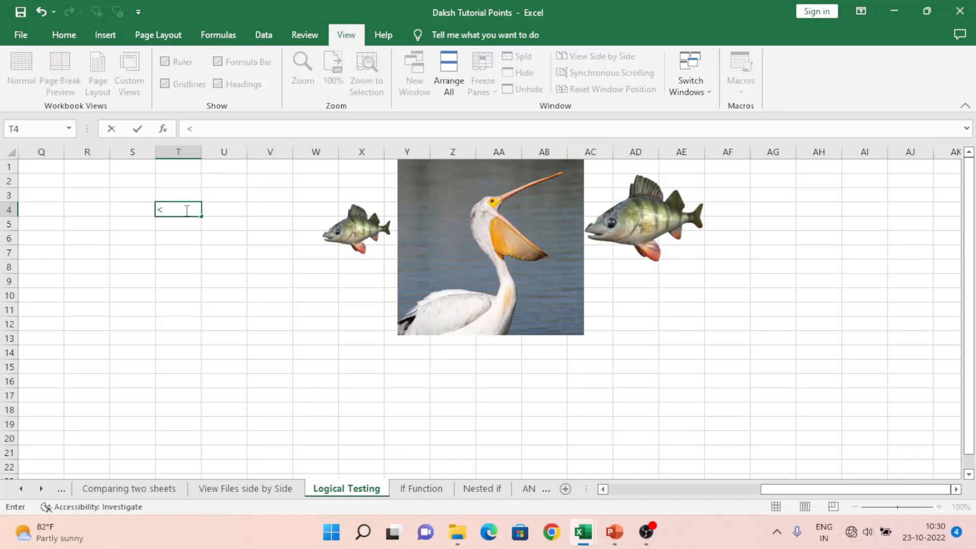
key("Return")
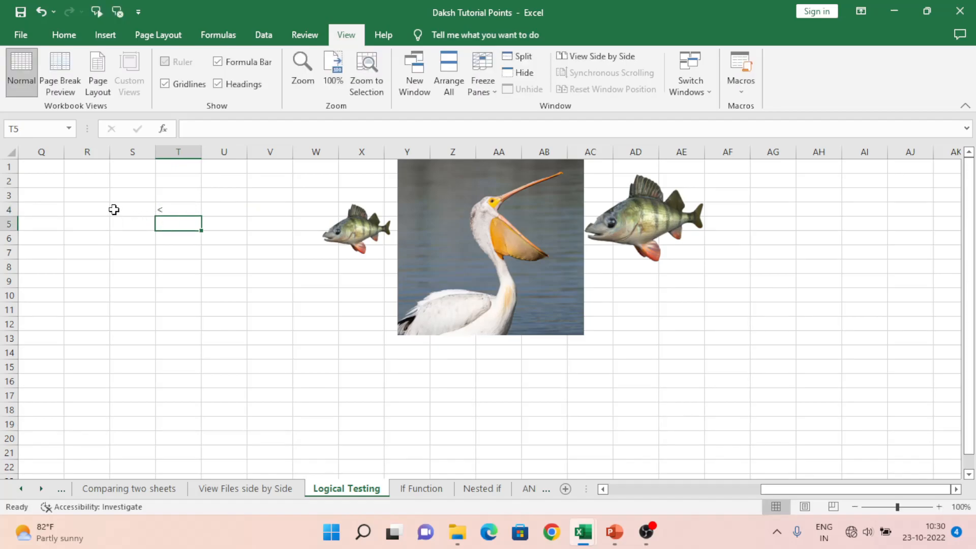
left_click(138, 210)
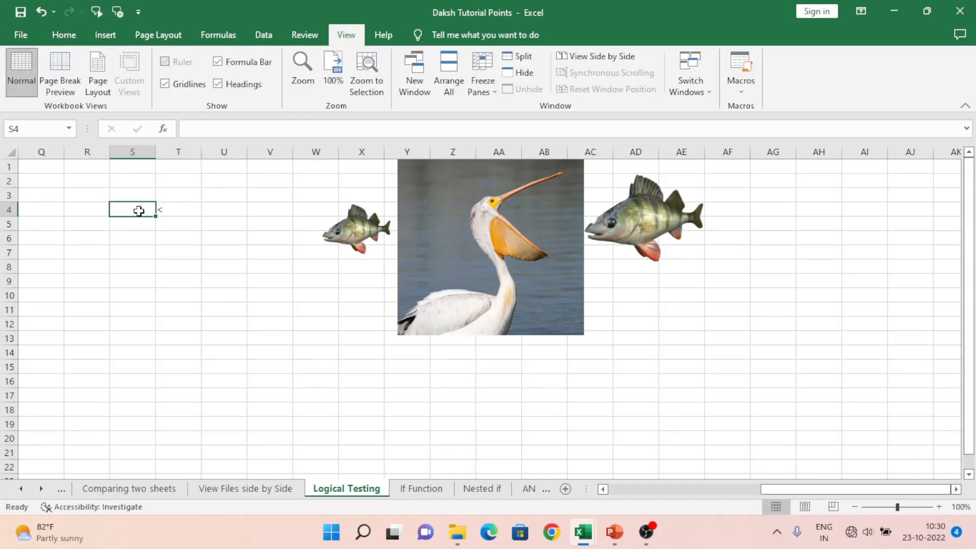
key("Right")
key("Right")
key("Left")
key("Left")
type("12")
key("Right")
key("Right")
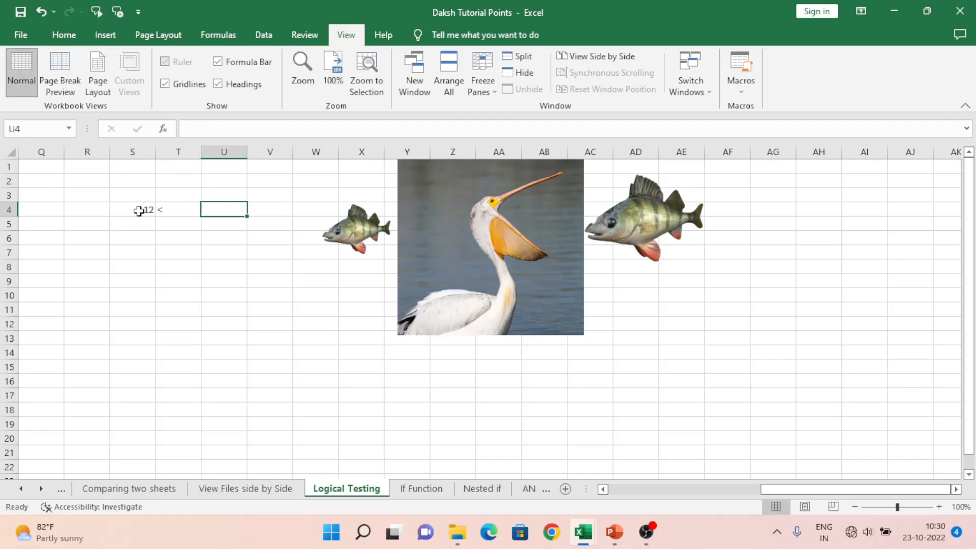
type("20")
key("Right")
key("Left")
left_click(453, 250)
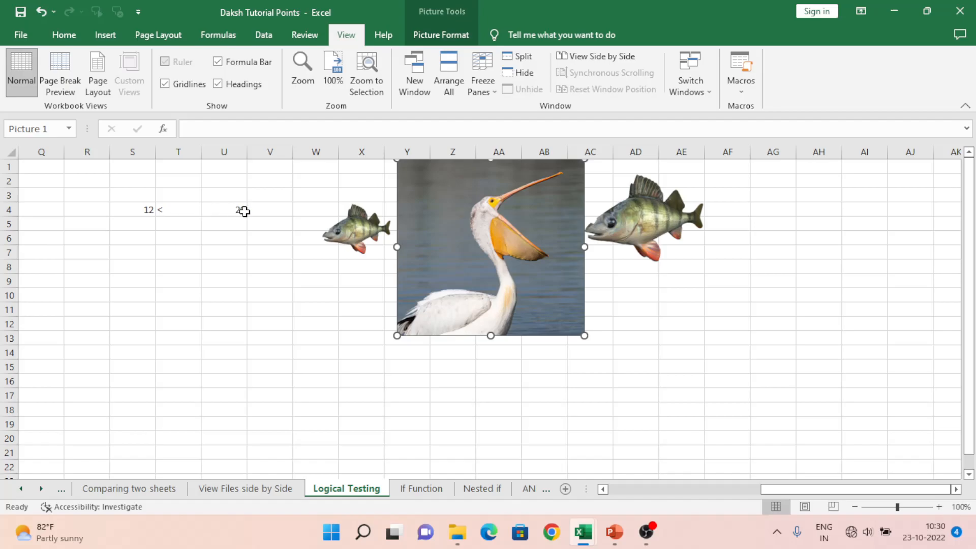
Step: Replace the comparison symbol in T4 with >
left_click(181, 208)
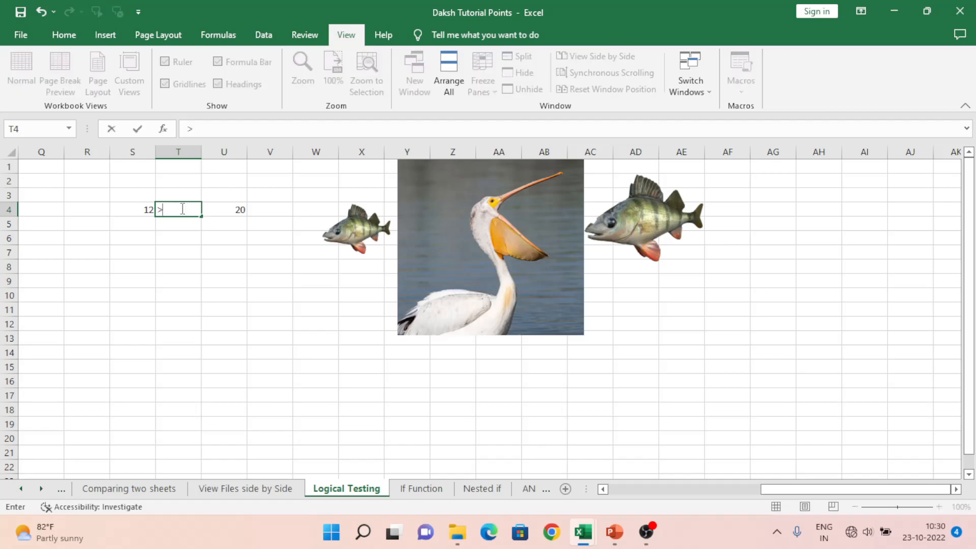
type(">")
key("Return")
Step: Set the symbol in T4 back to < and select the comparison starting from S4
left_click(181, 208)
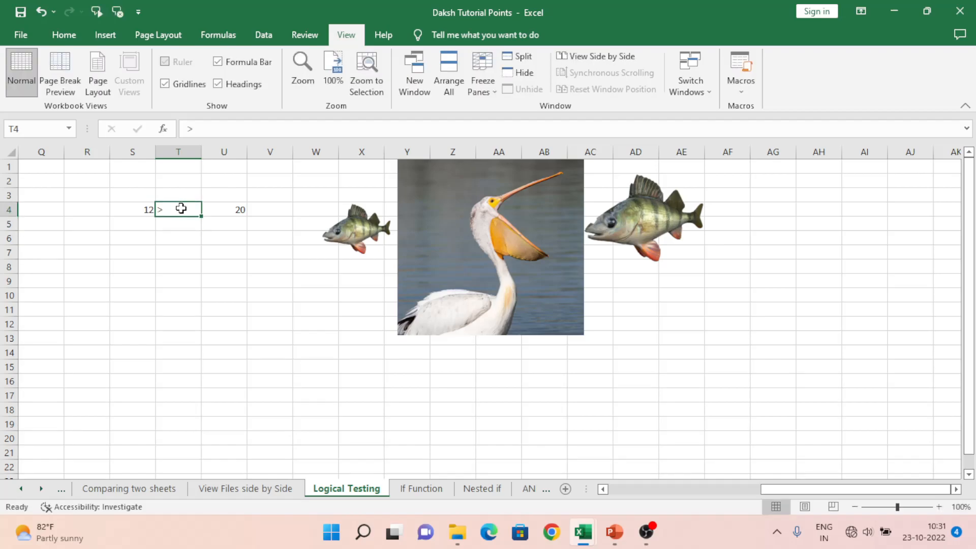
type("<")
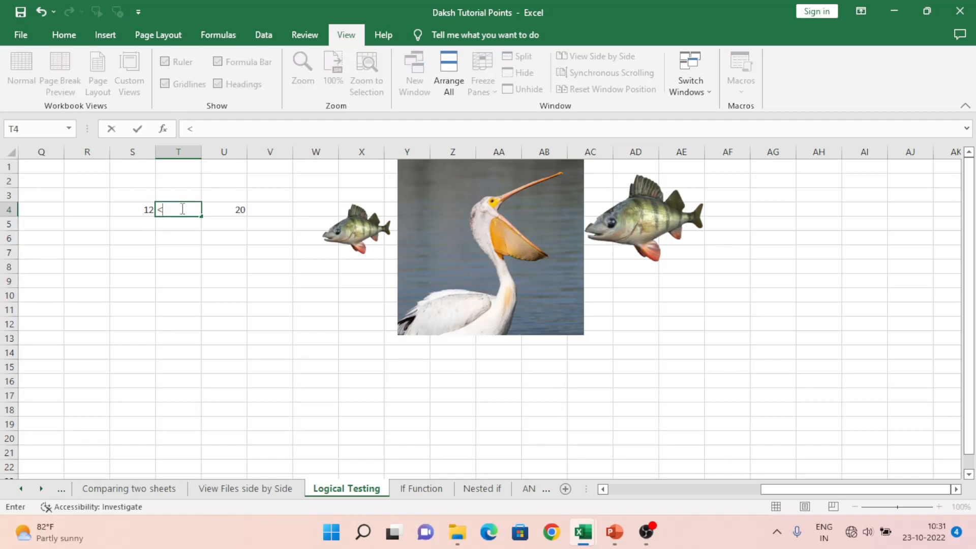
key("Left")
key("Left")
key("Left")
key("Right")
key("Right")
key("shift+Right")
key("shift+Right")
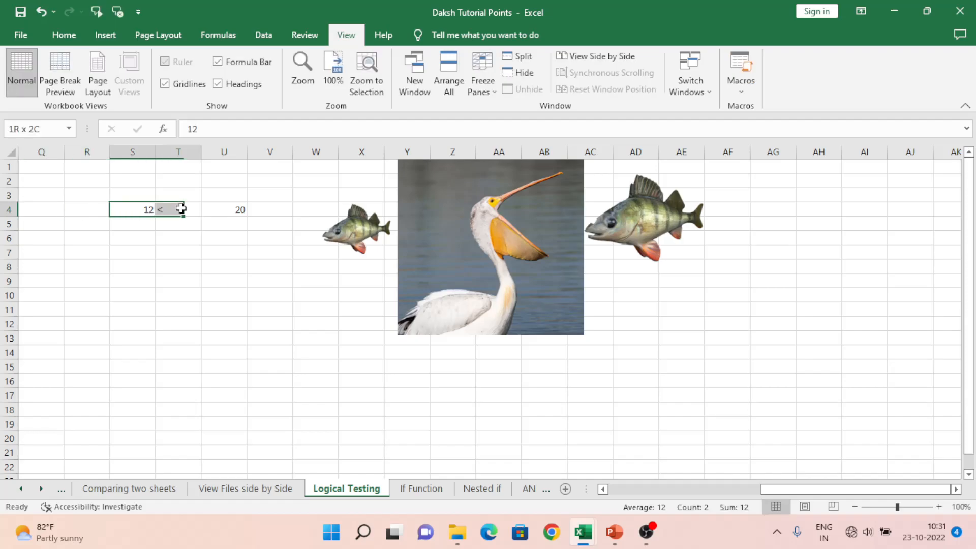
Step: Enter 20 in C3 and 23 in D3 on the Equal to row of the logical symbols table
key("Left")
key("Left")
key("Left")
key("Left")
key("Left")
key("Left")
key("Left")
key("Left")
key("Left")
key("Left")
key("Left")
key("Left")
key("Left")
key("Left")
key("Left")
key("Left")
key("Left")
key("Left")
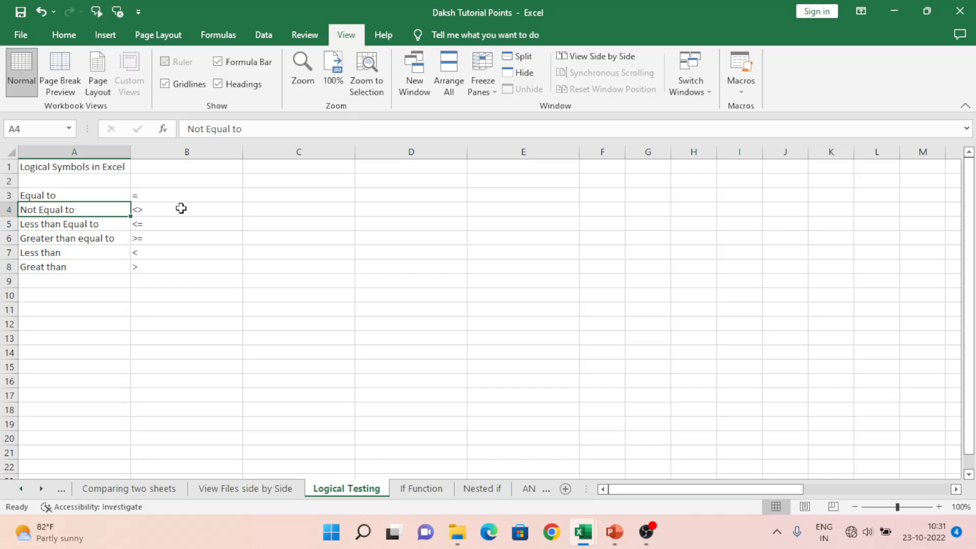
key("Down")
key("Up")
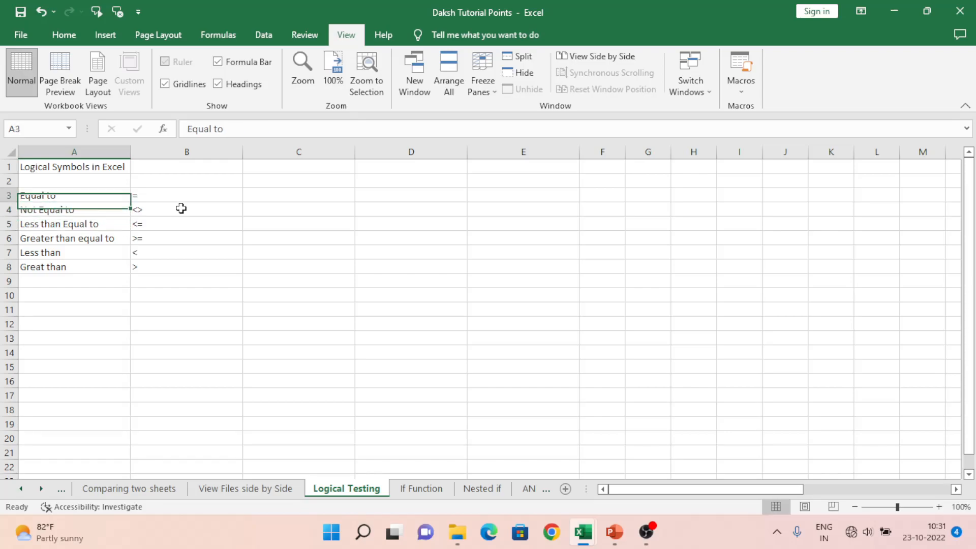
key("Up")
key("Right")
key("Right")
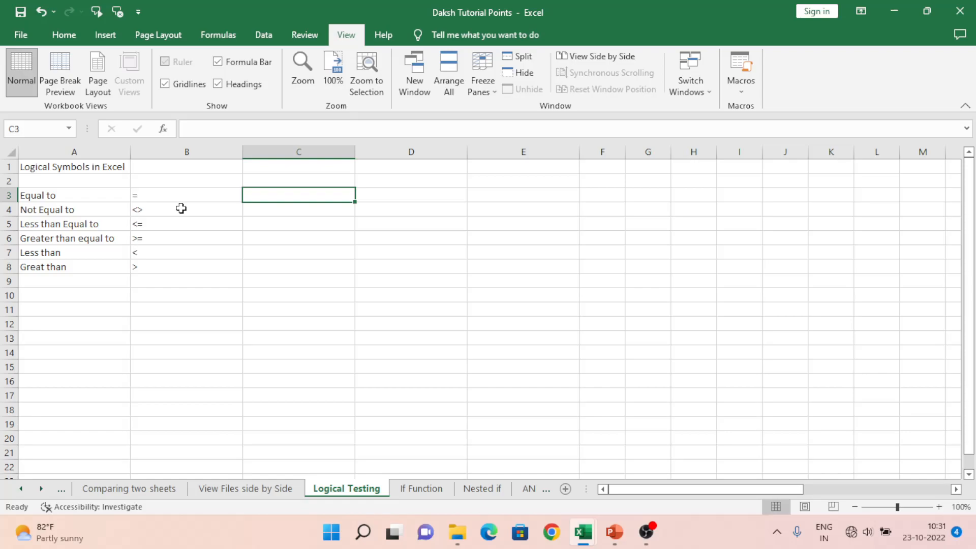
key("Right")
key("Left")
type("2")
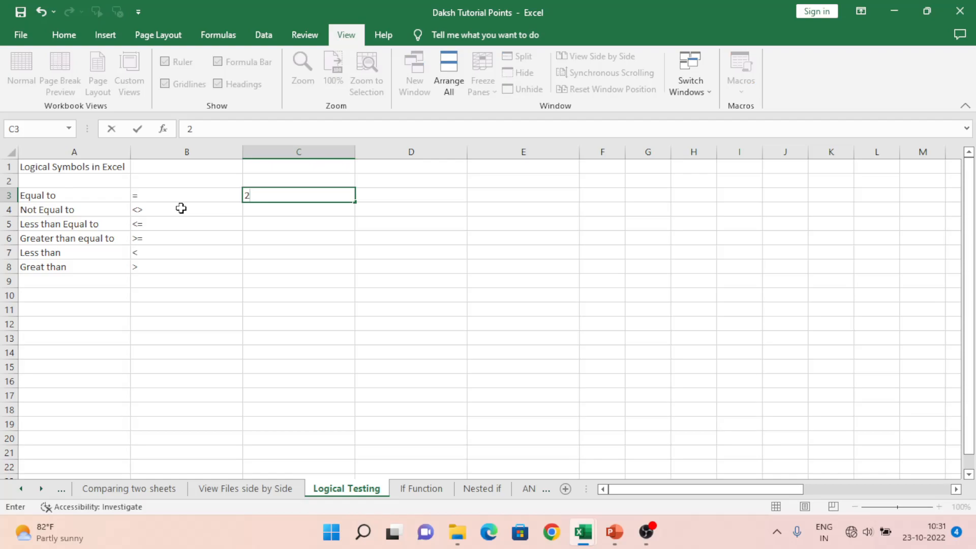
type("0")
key("Tab")
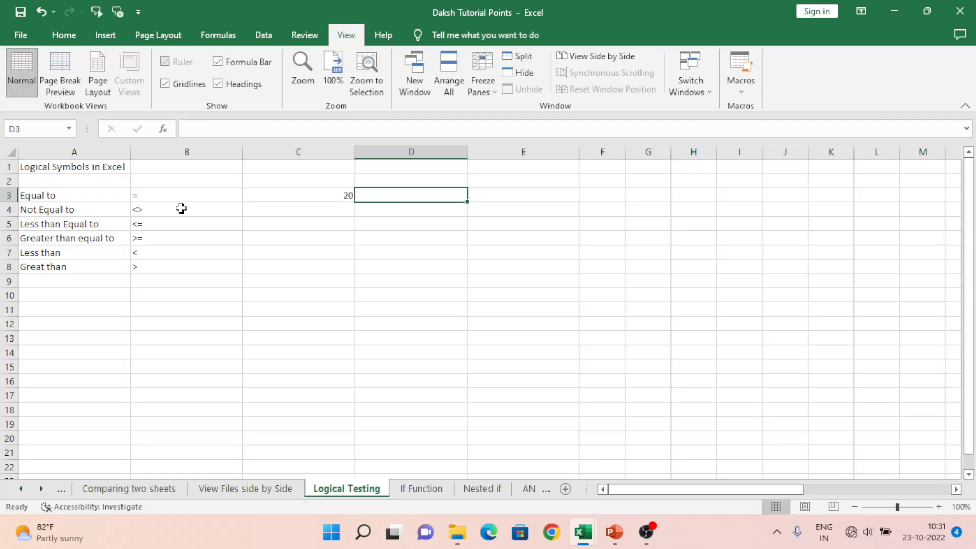
type("23")
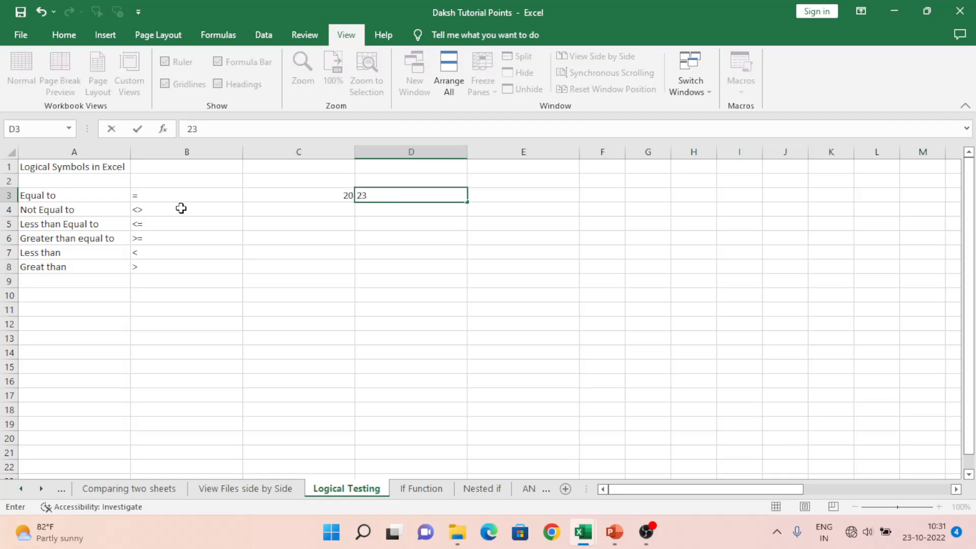
key("Tab")
Step: Enter the logical test =C3=D3 in E3 on the Equal to row
type("=")
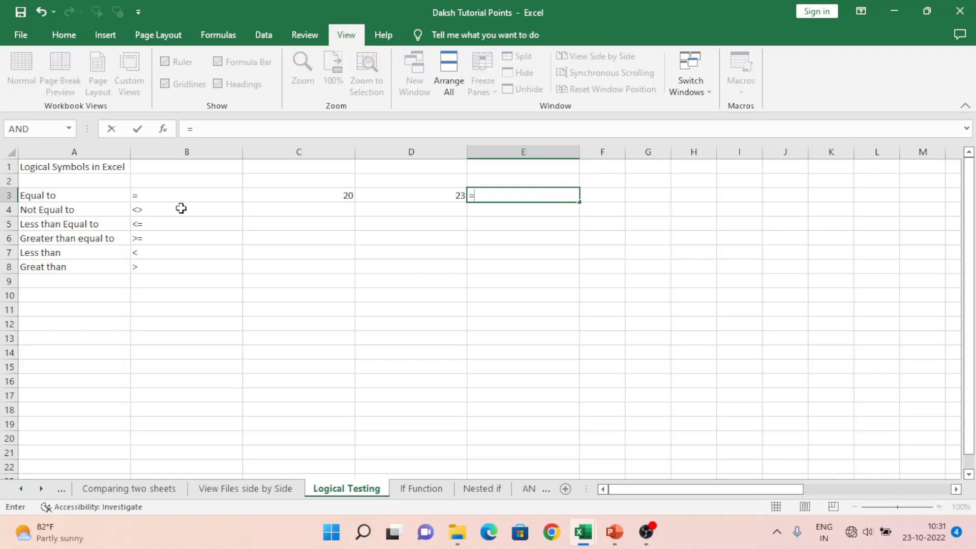
key("Left")
key("Left")
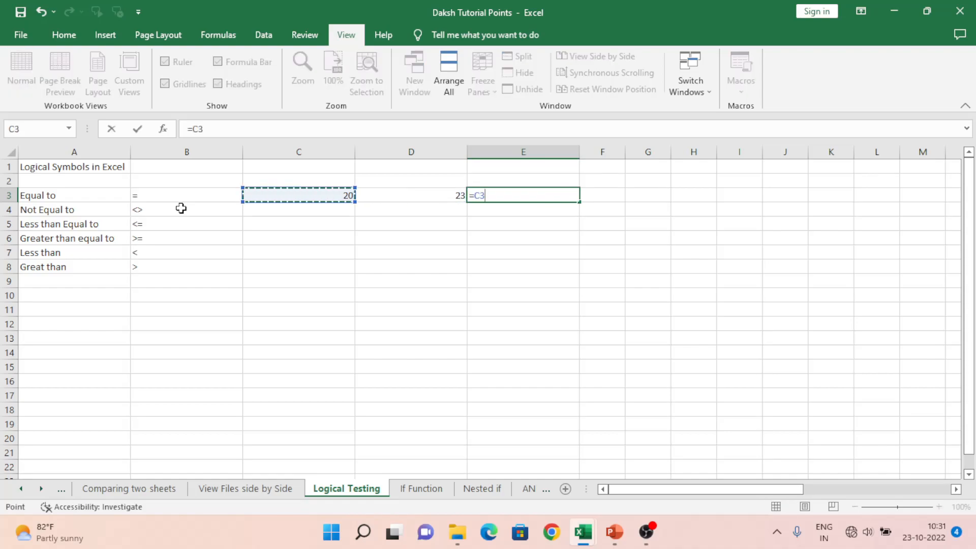
type("=")
key("Left")
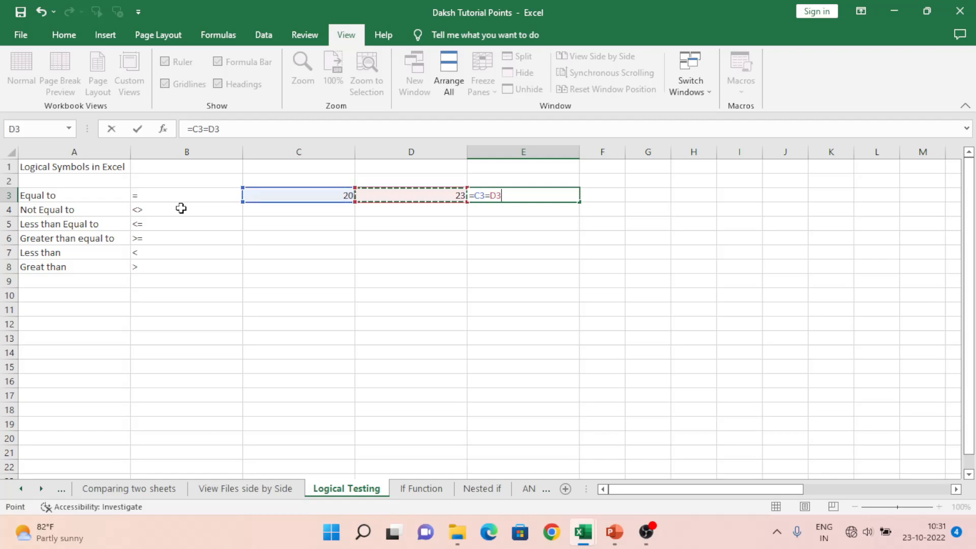
key("ctrl+Return")
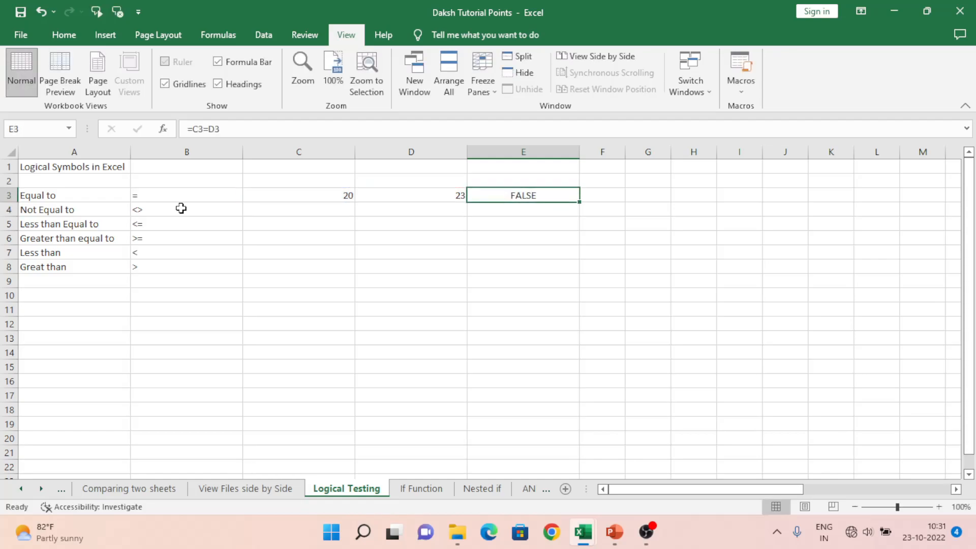
Step: Try 20 as the value in D3 and undo the change
left_click(396, 198)
type("20")
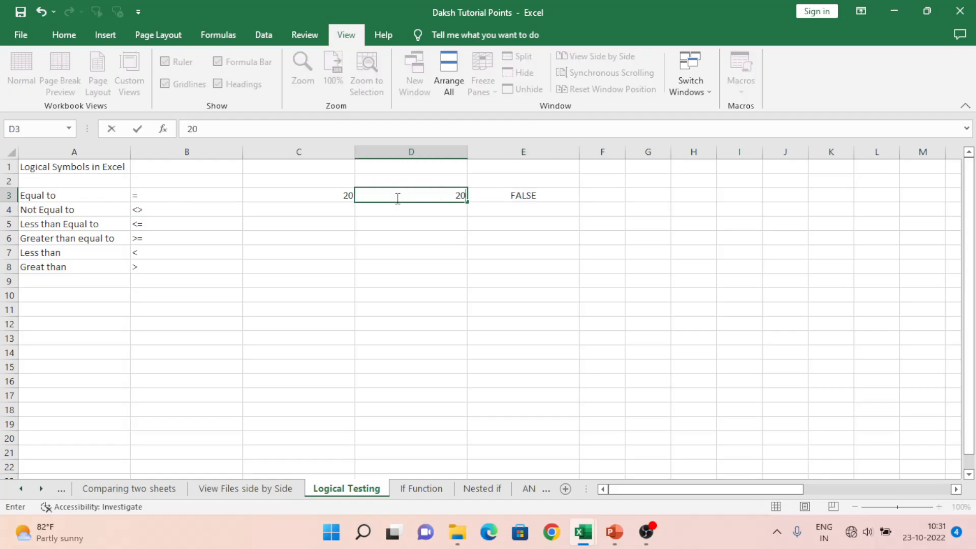
key("Return")
left_click(396, 198)
key("ctrl+z")
Step: Set C3 on the Equal to row to 23
key("Left")
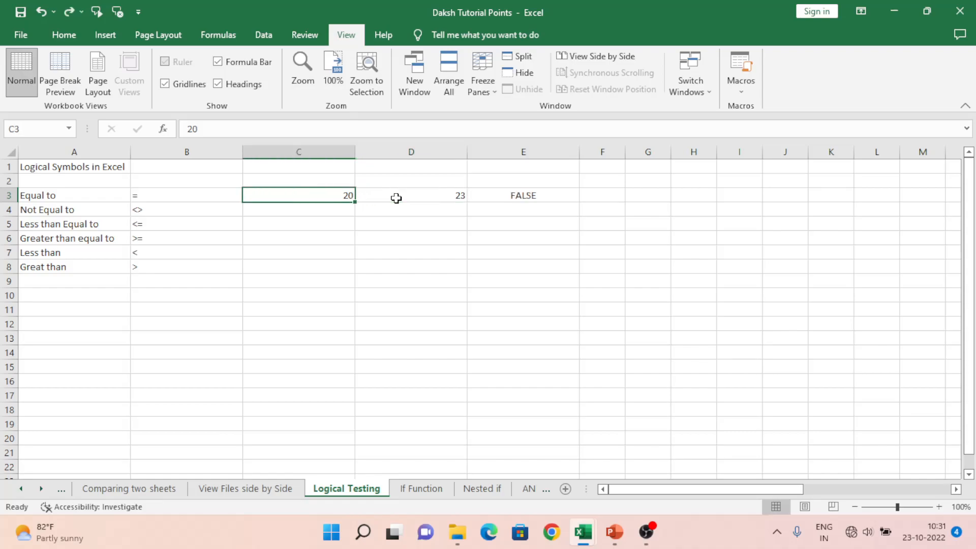
type("23")
key("Return")
key("Up")
Step: Fill the values and test formula of C3:E3 down into row 4
key("shift+Right")
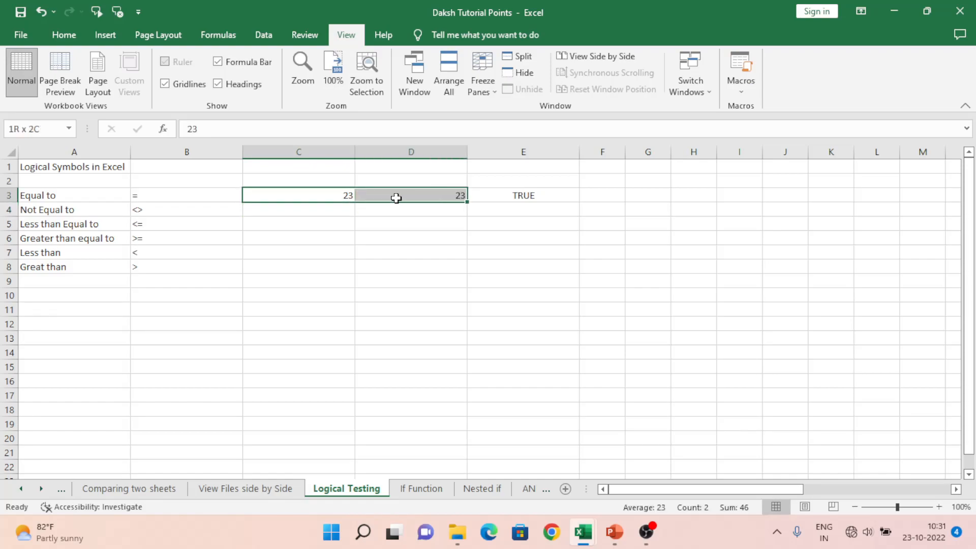
key("shift+Right")
key("shift+Down")
key("ctrl+d")
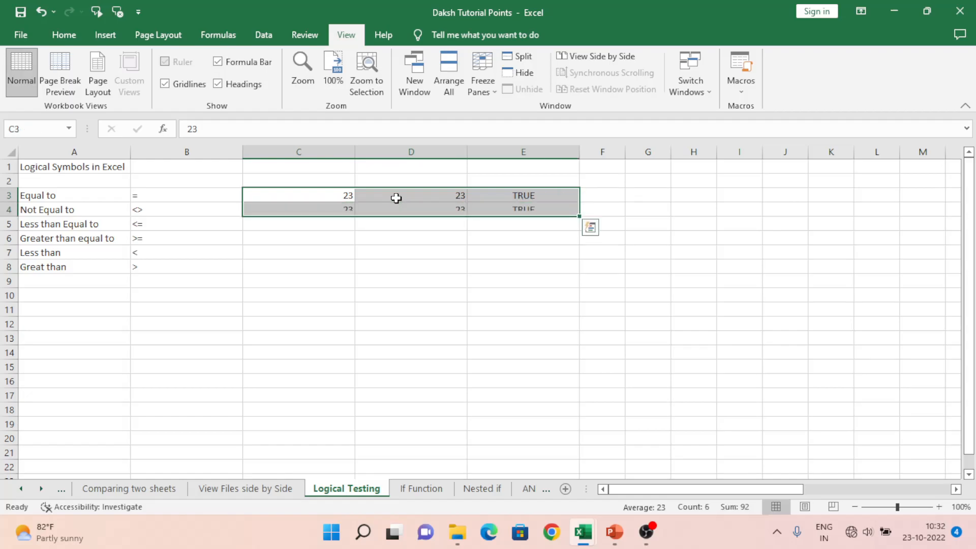
key("Down")
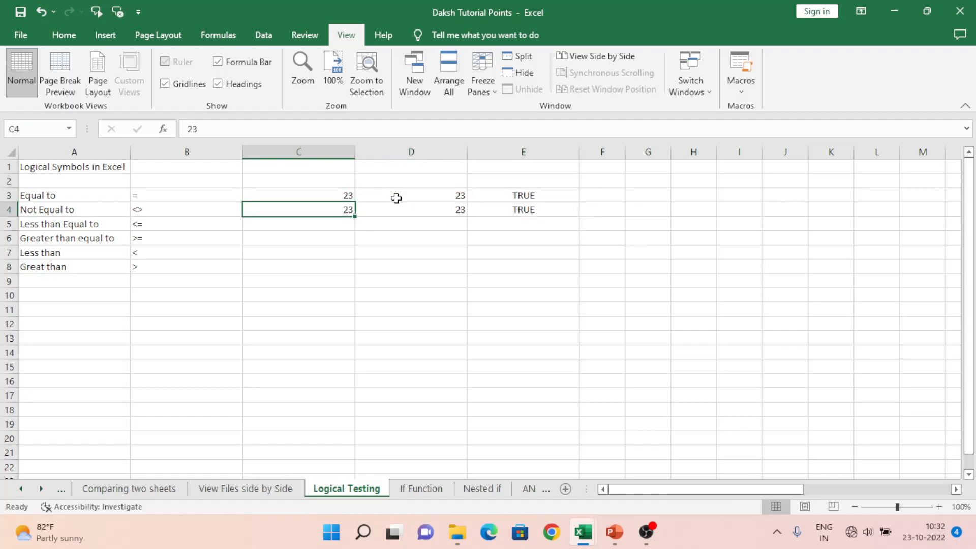
Step: Replace the values in C4 and D4 with the same sample name so the test compares matching text
type("Daksh")
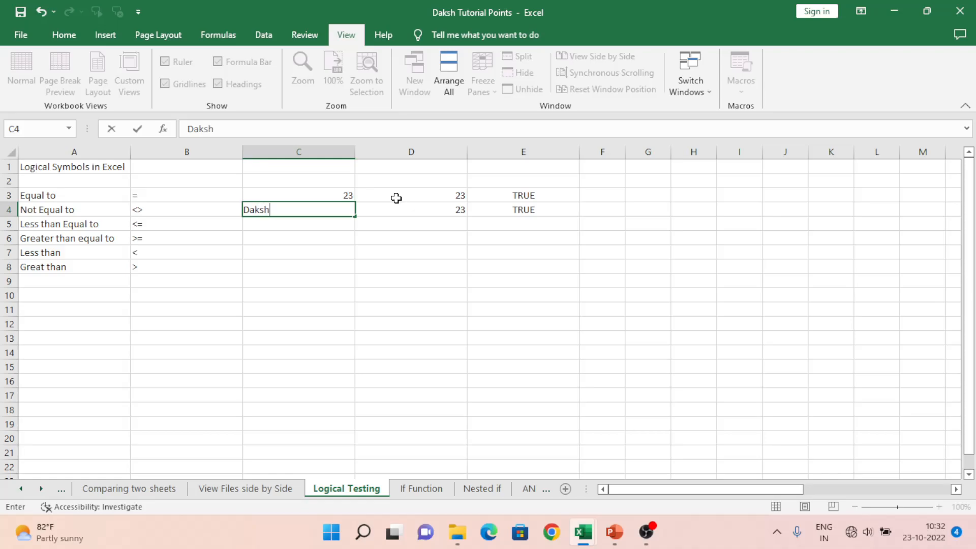
key("Tab")
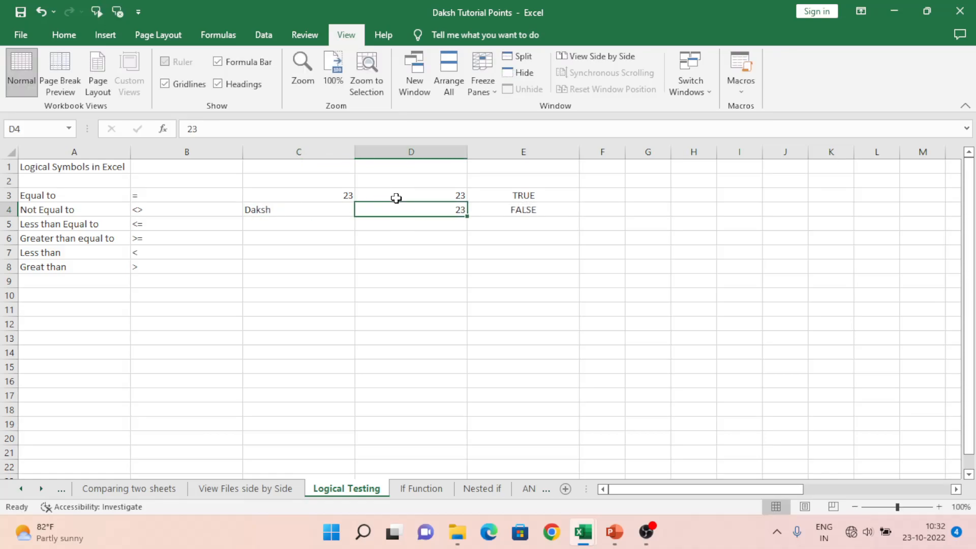
type("Daksh")
key("BackSpace")
key("BackSpace")
key("BackSpace")
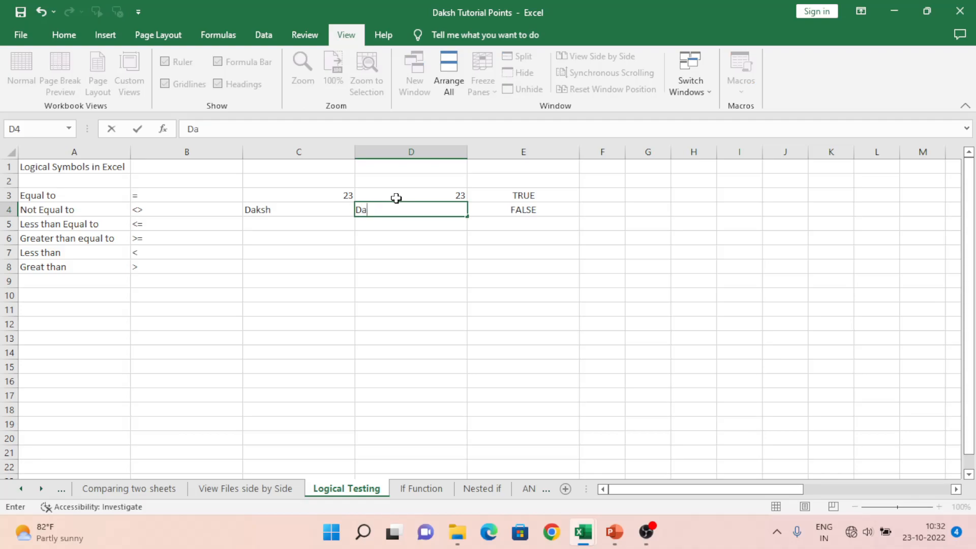
type("ksh")
key("Return")
Step: Examine the text comparison in row 4 and the formula behind its result in E4
key("Up")
key("Left")
key("Left")
key("Right")
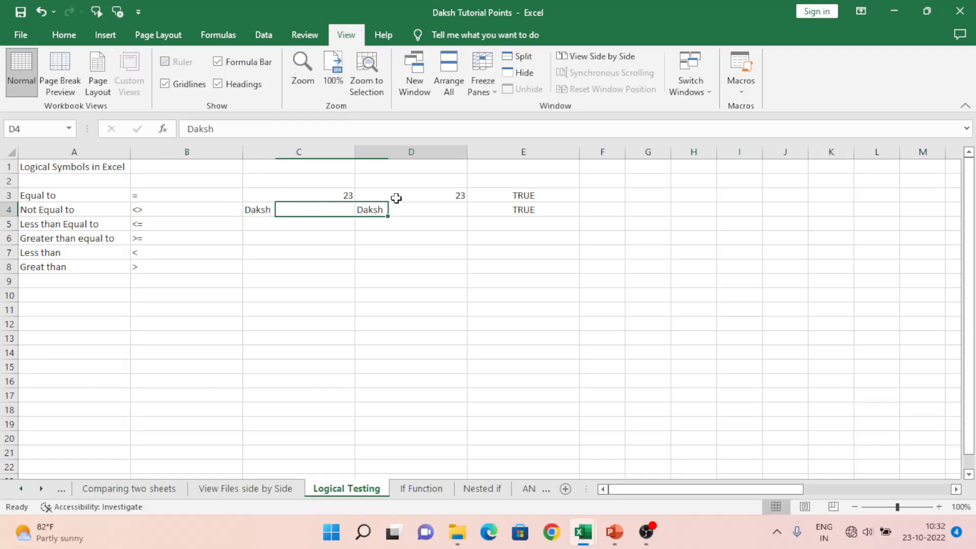
key("Right")
key("Right")
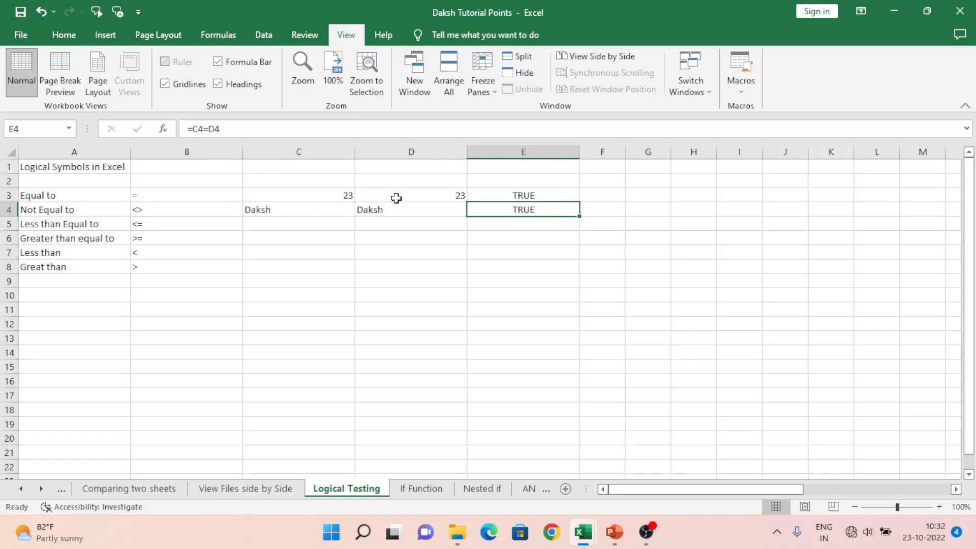
key("Left")
key("Left")
key("Left")
key("Left")
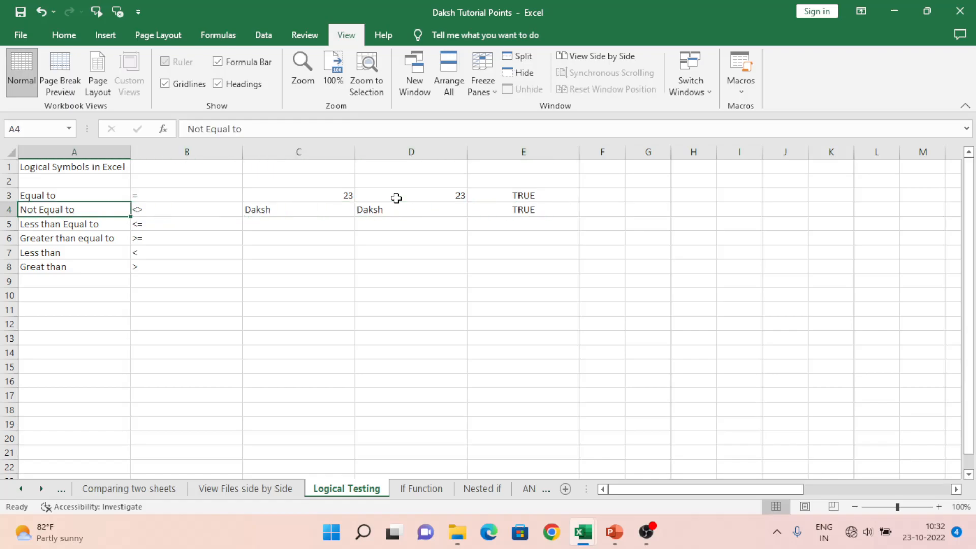
Step: Review the symbol labels in column A and the comparison examples in rows 3 and 4
key("Up")
key("shift+Down")
key("shift+Down")
key("shift+Down")
key("shift+Down")
key("Up")
key("Down")
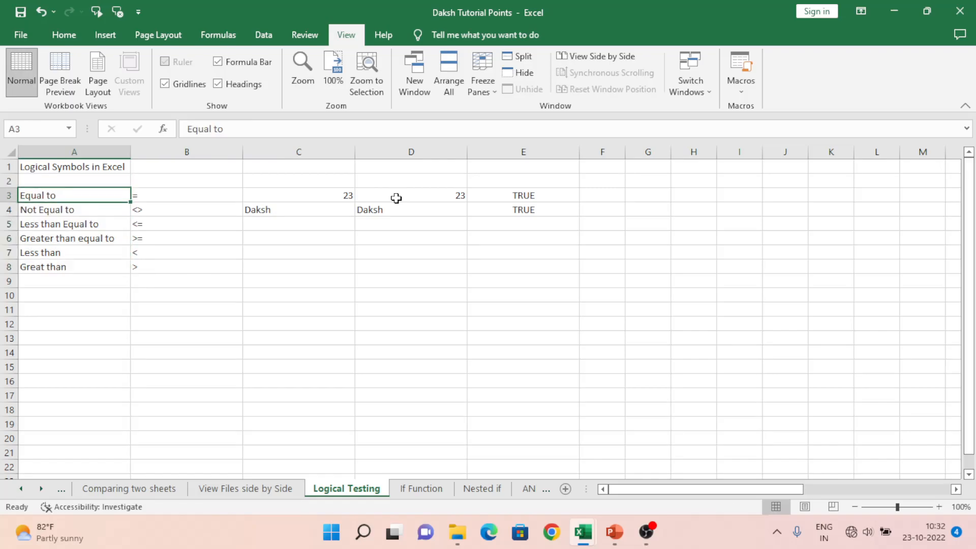
key("Right")
key("Right")
key("Right")
key("Left")
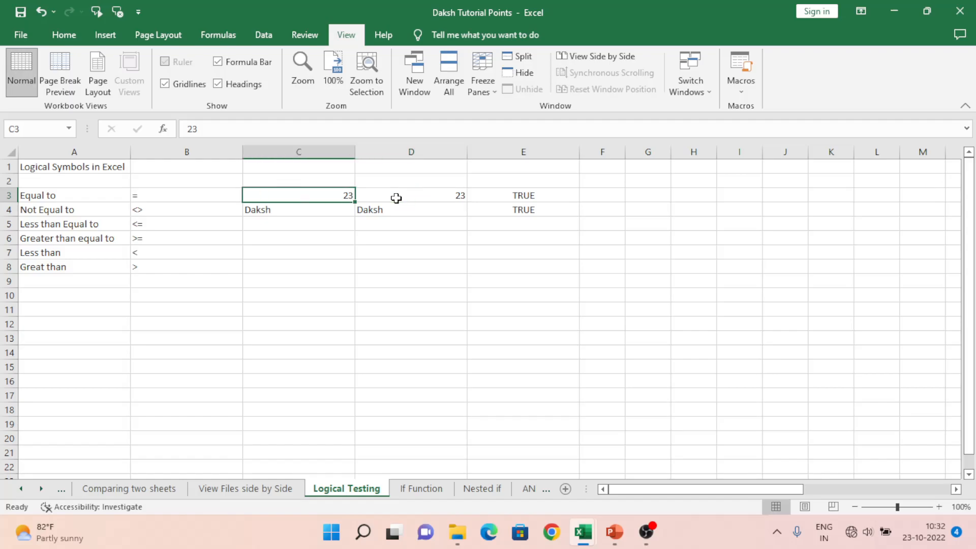
key("shift+Down")
key("shift+Right")
key("shift+Right")
key("Down")
key("Down")
key("Down")
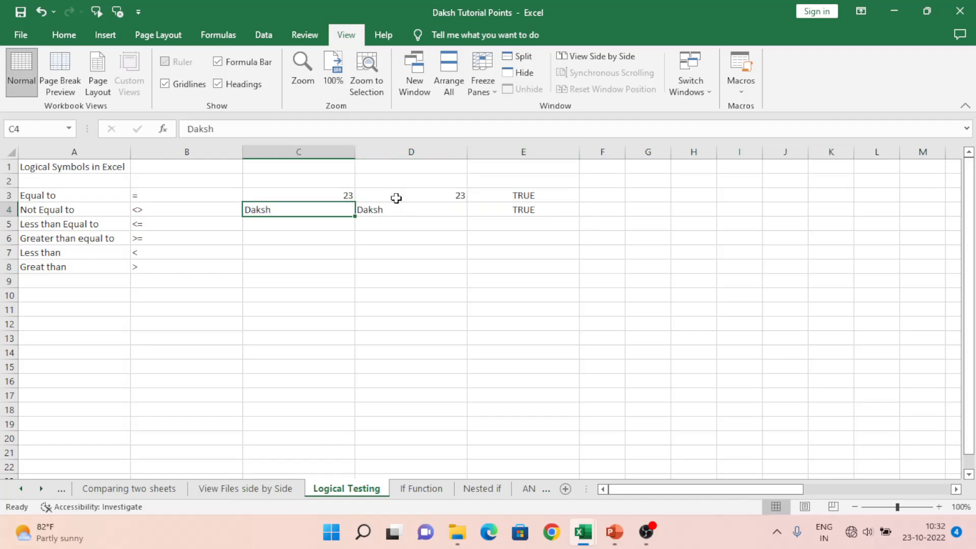
Step: Enter 24 in C6 and 30 in D6
key("shift+Down")
key("shift+Up")
key("Up")
key("Down")
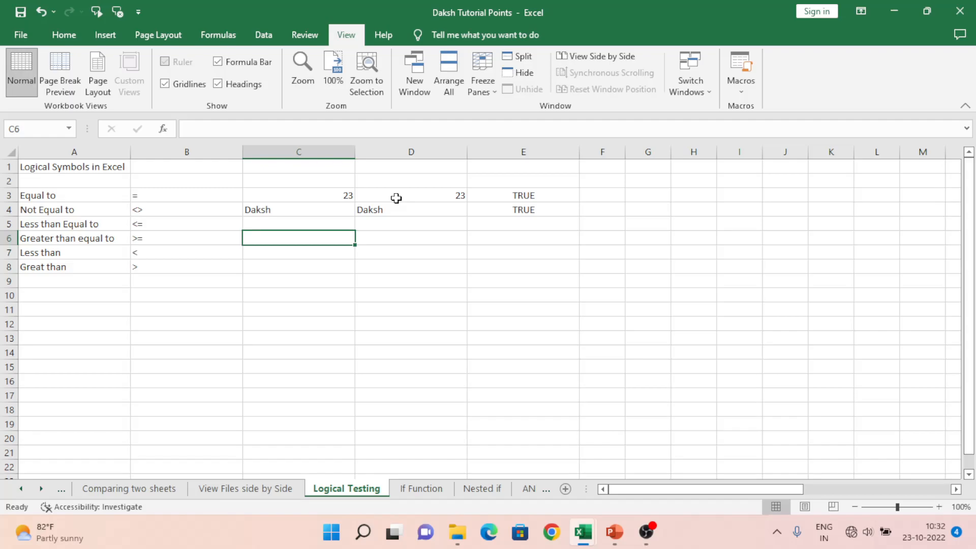
type("24")
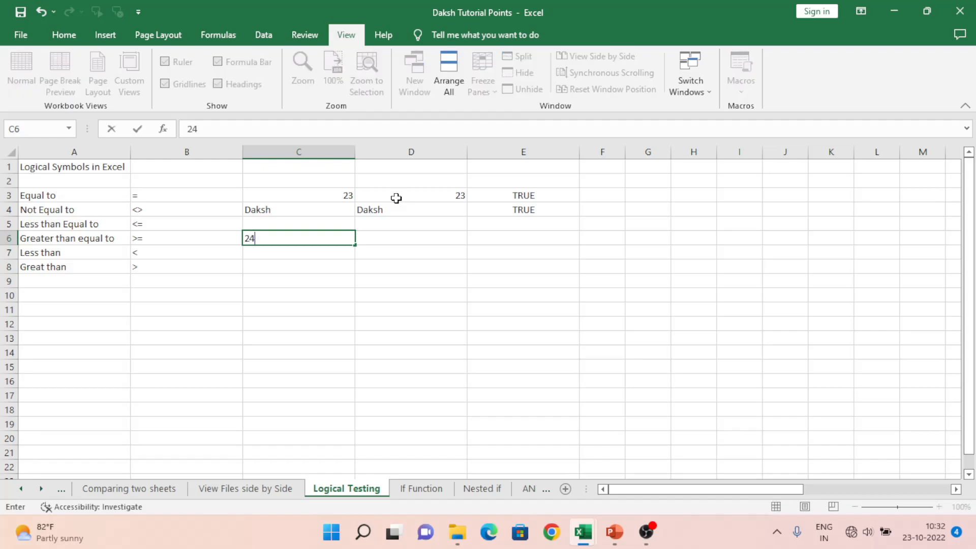
key("Tab")
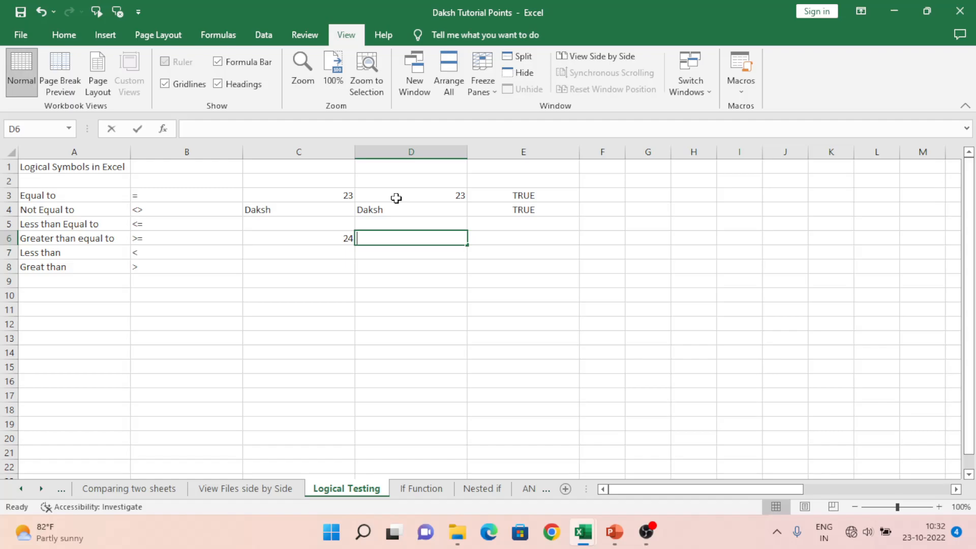
type("30")
key("Tab")
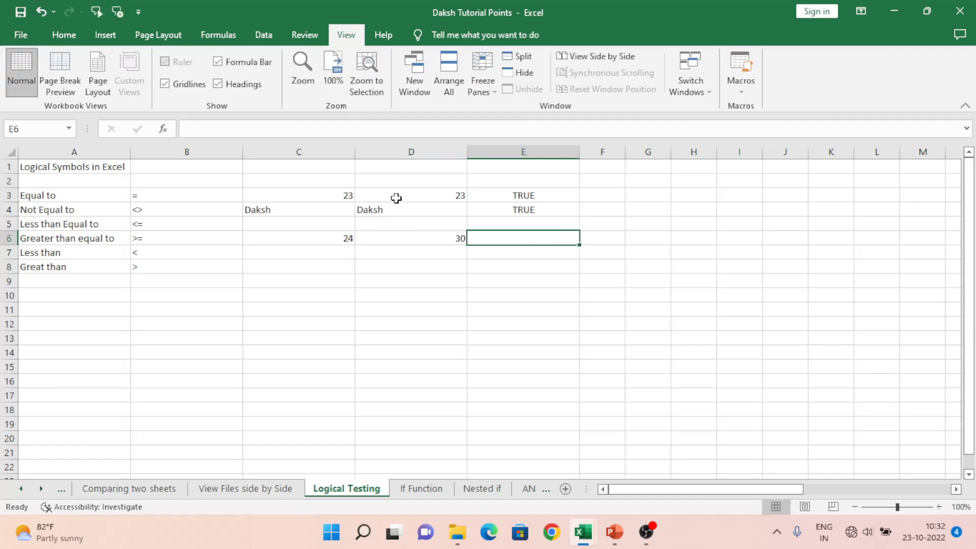
Step: Enter the not-equal test =C6<>D6 in E6
type("=")
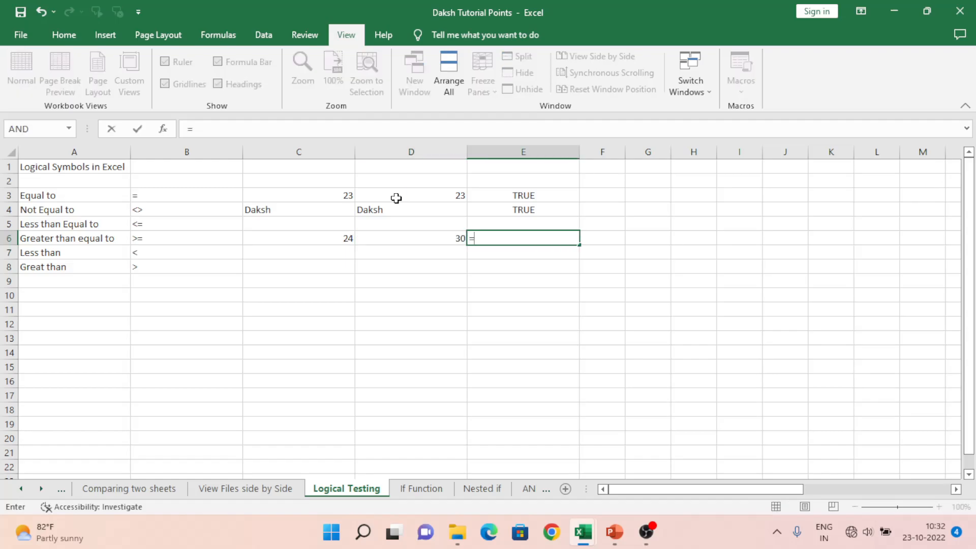
key("Left")
key("Left")
type("<>")
key("Left")
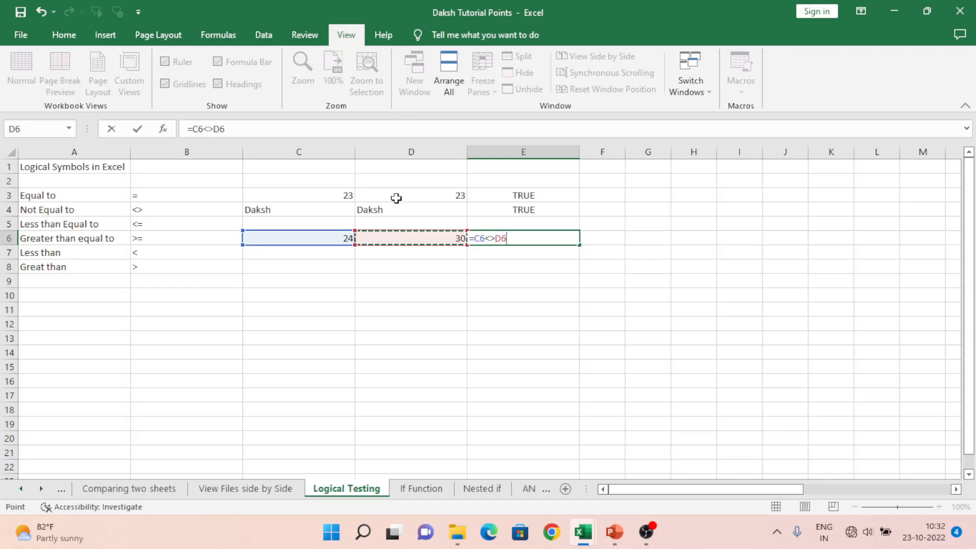
key("Return")
key("Up")
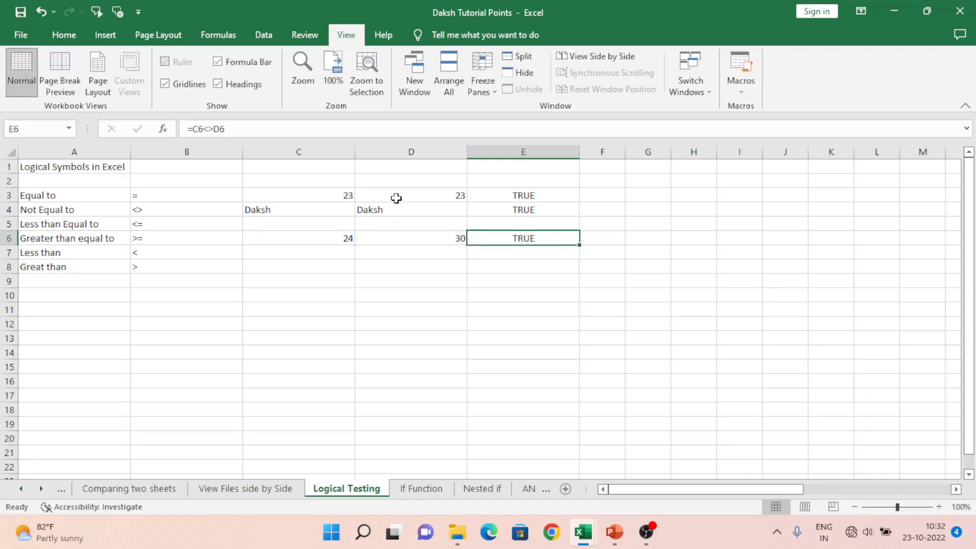
Step: Set C6 to 30 to test the not-equal formula with matching numbers
key("Left")
key("Left")
key("Right")
key("Left")
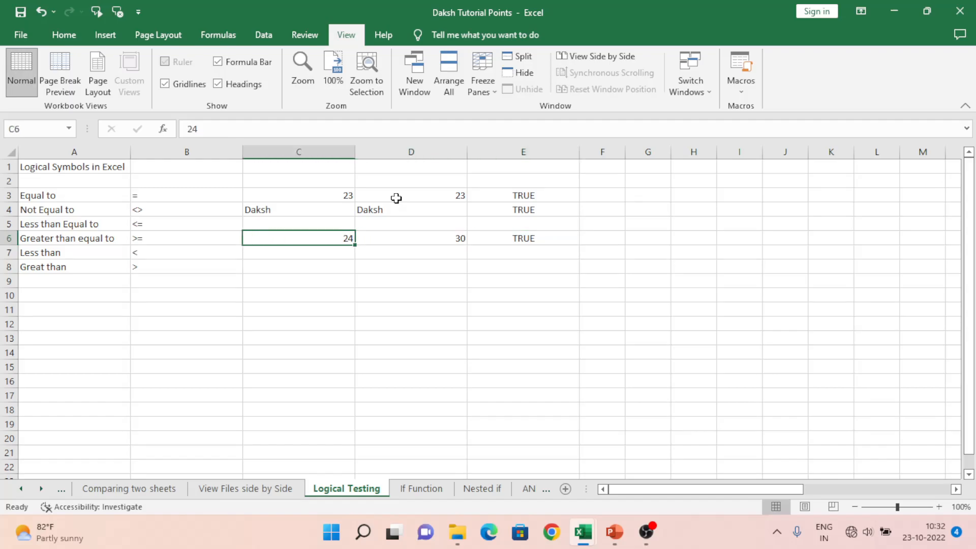
key("Right")
key("Left")
type("30")
key("Return")
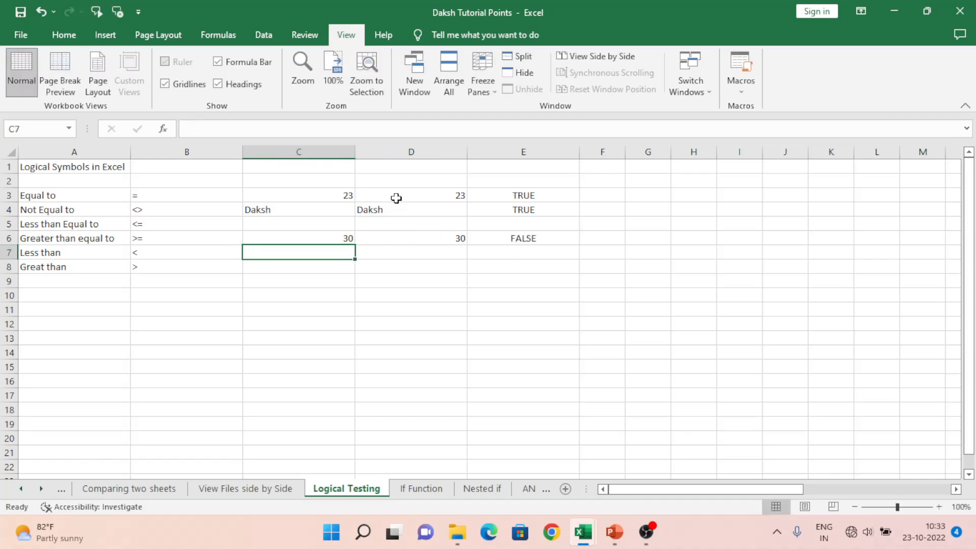
Step: Fill the values and not-equal formula of row 6 down into C7:E7
key("Right")
key("Left")
key("shift+Right")
key("shift+Right")
key("ctrl+d")
Step: Set C6 to 23 to test the not-equal formula with different numbers
key("Up")
type("23")
key("Return")
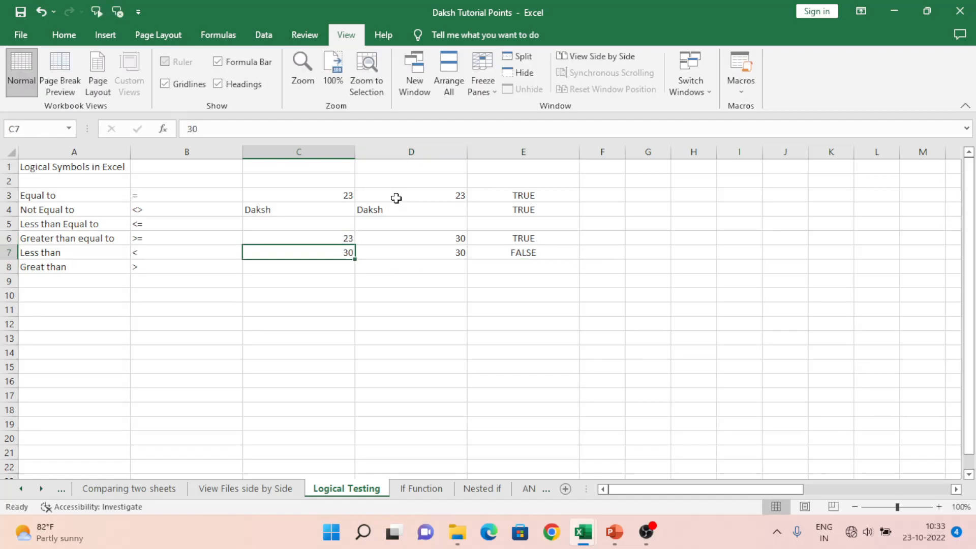
Step: Replace the values in C7 and D7 with the same sample name used in row 4
type("Daksh")
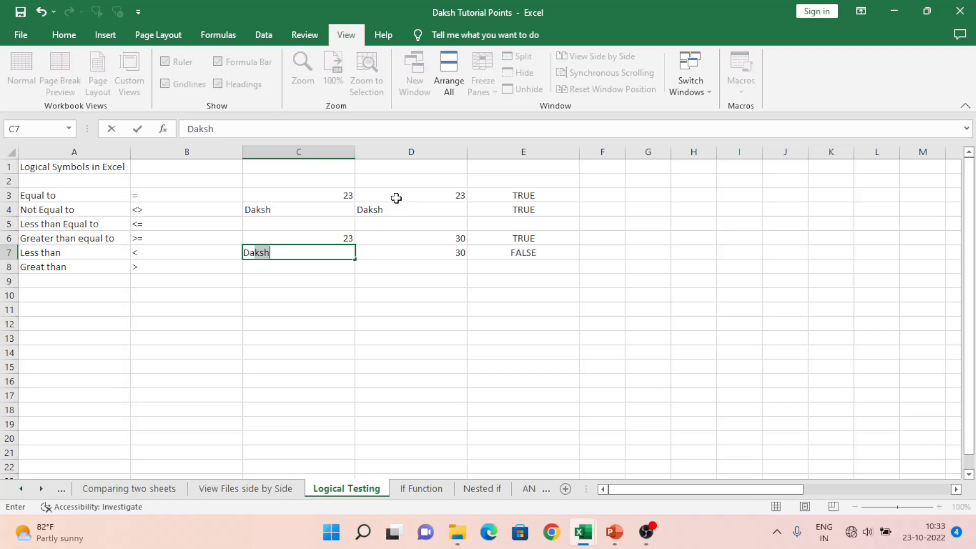
key("Return")
key("Up")
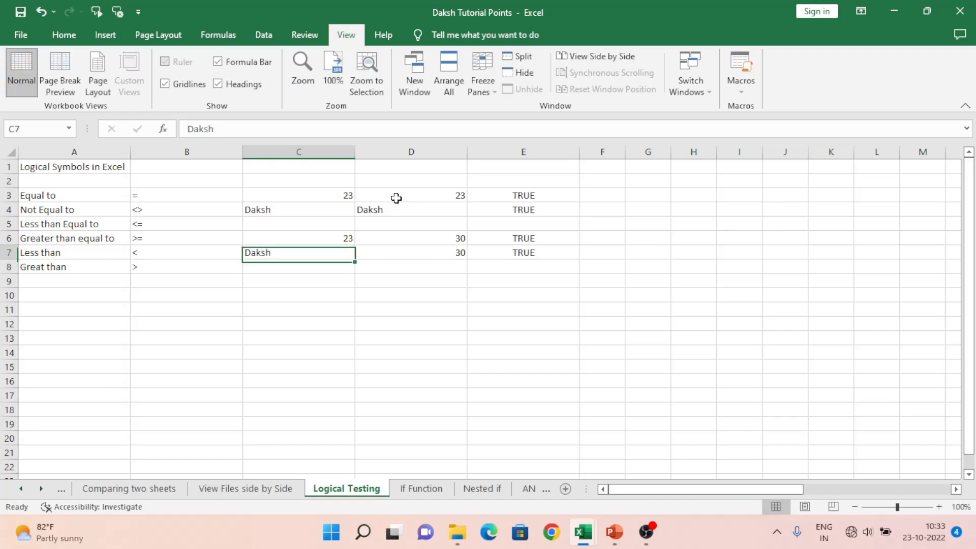
key("Right")
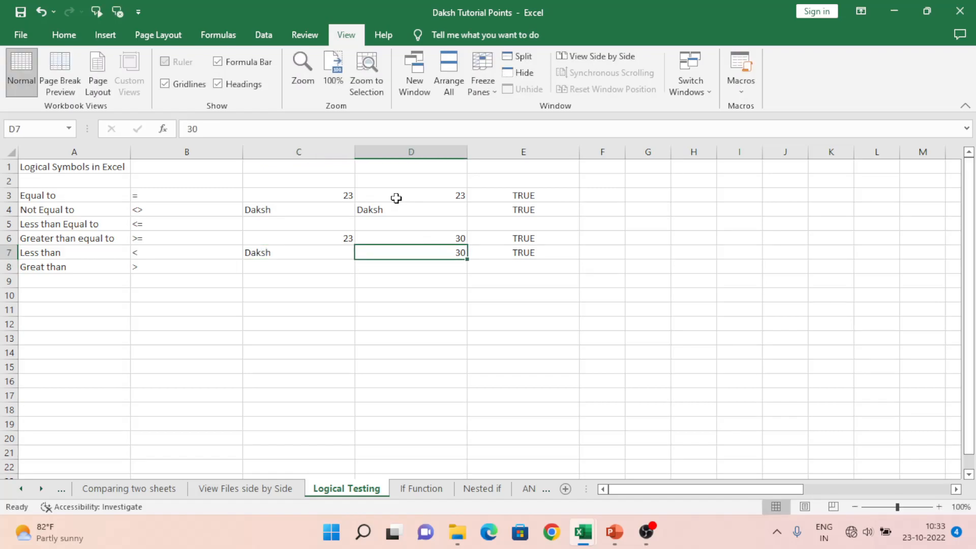
type("Daksh")
key("Return")
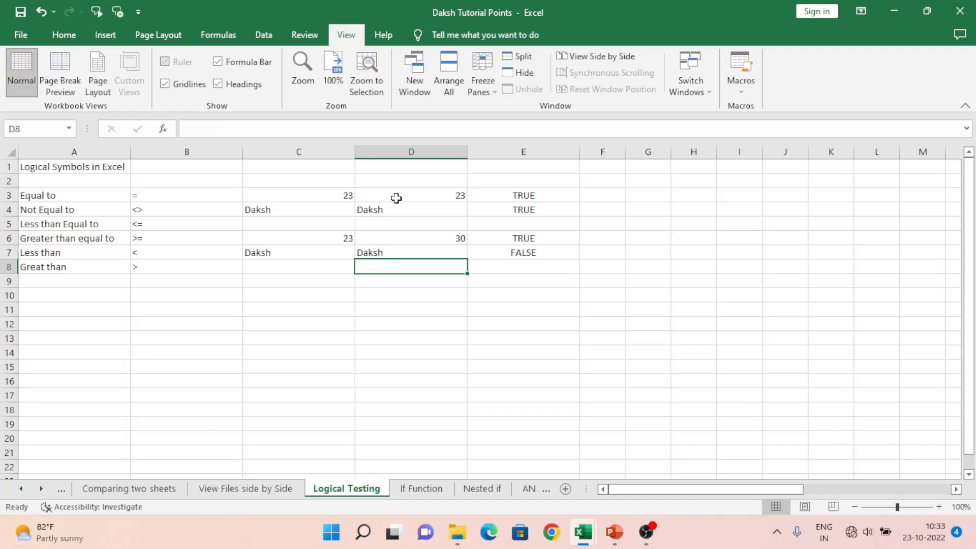
key("Up")
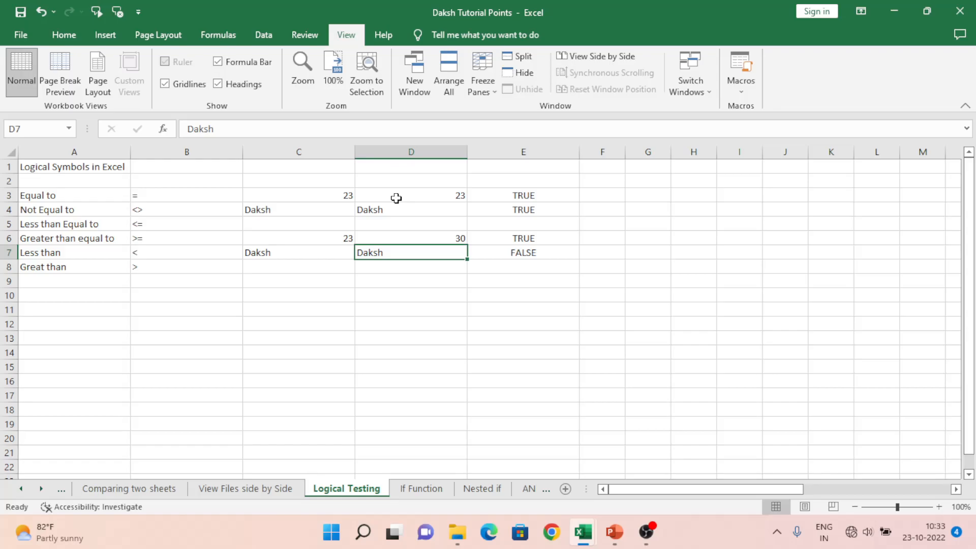
Step: Select C8 on the Great than row
key("Down")
key("Left")
key("Left")
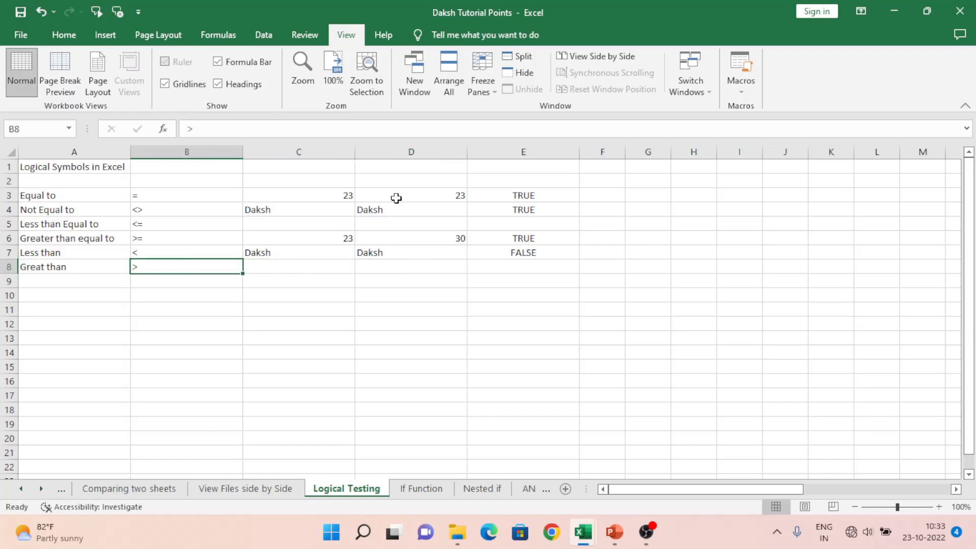
key("Right")
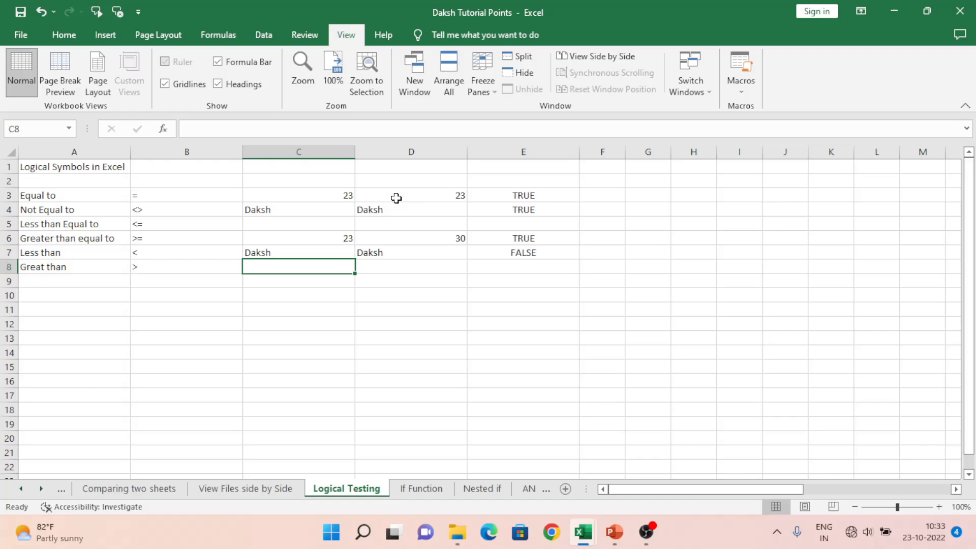
Step: Enter 50 in C10 and 25 in D10 as sample numbers for a less-than-or-equal test
key("Down")
key("Down")
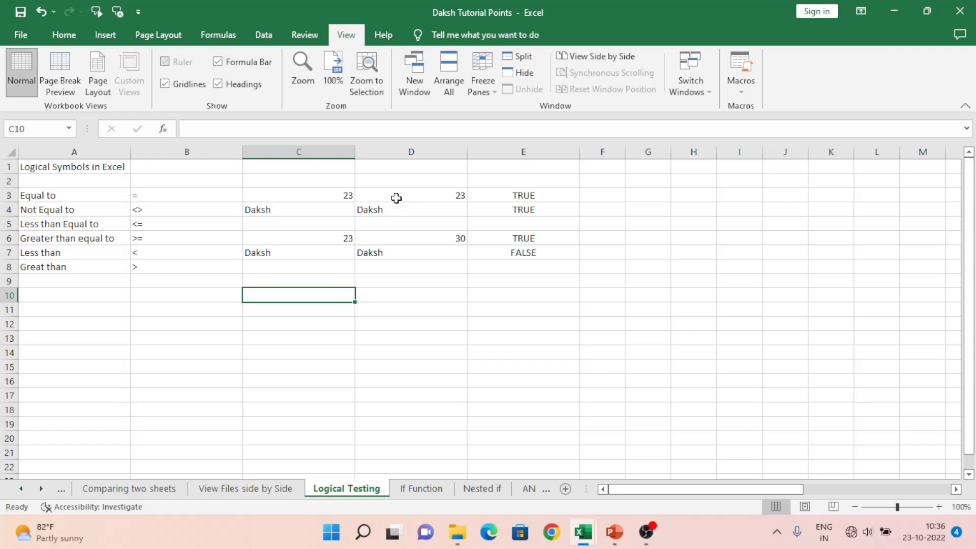
type("50")
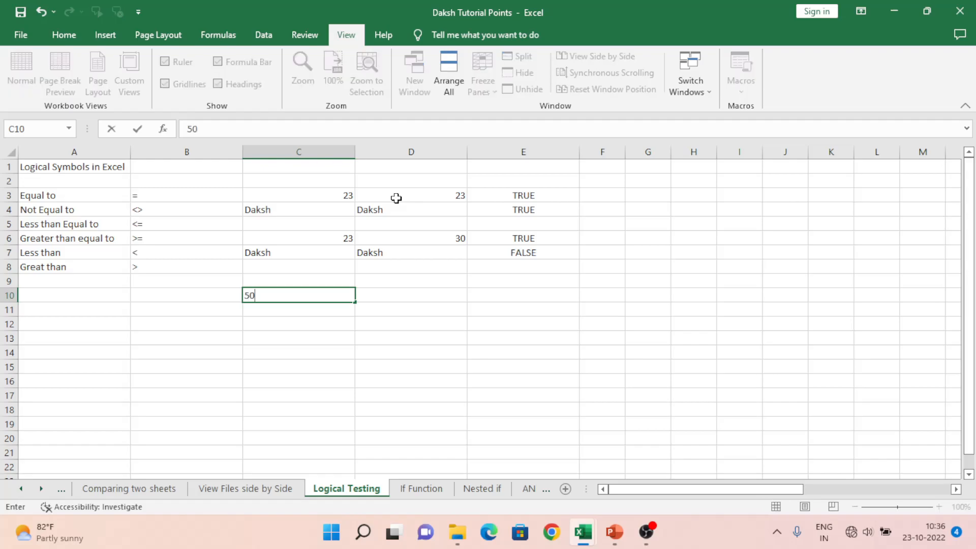
key("Tab")
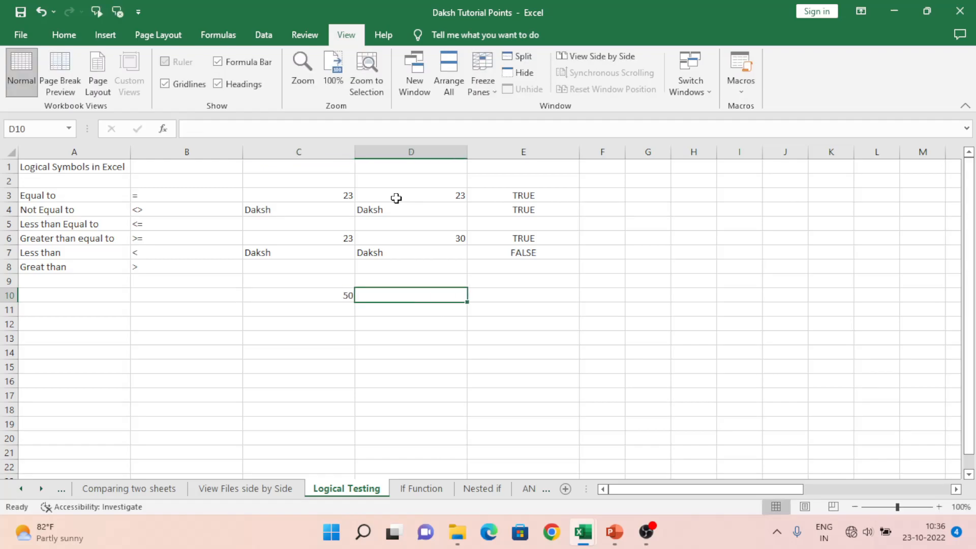
type("25")
key("Tab")
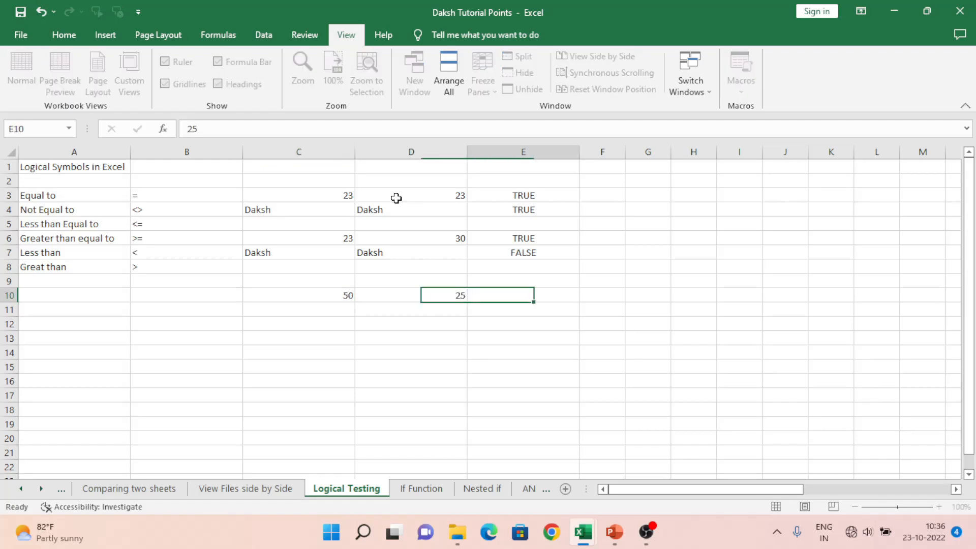
Step: Enter the formula =C10<=D10 in E10 to test whether the first number is less than or equal to the second
type("=")
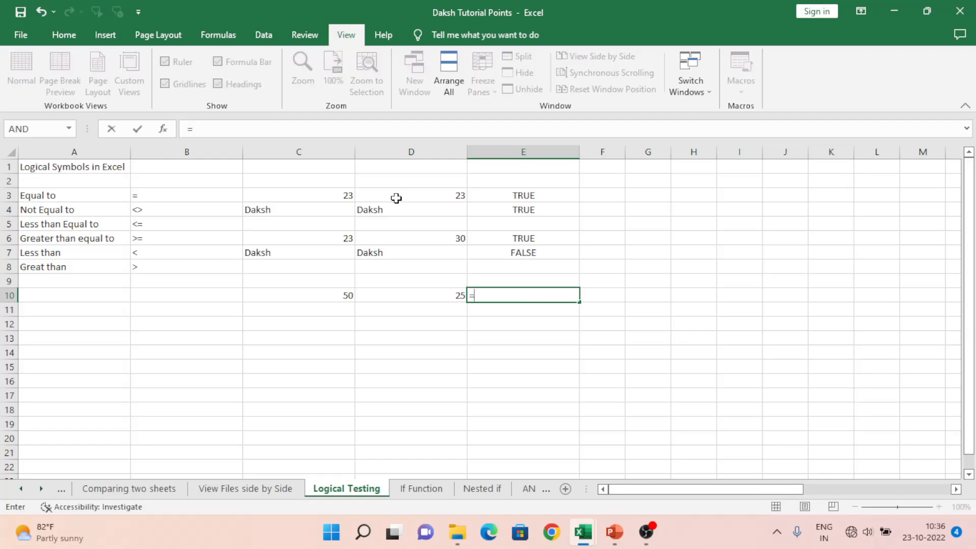
key("Left")
key("Left")
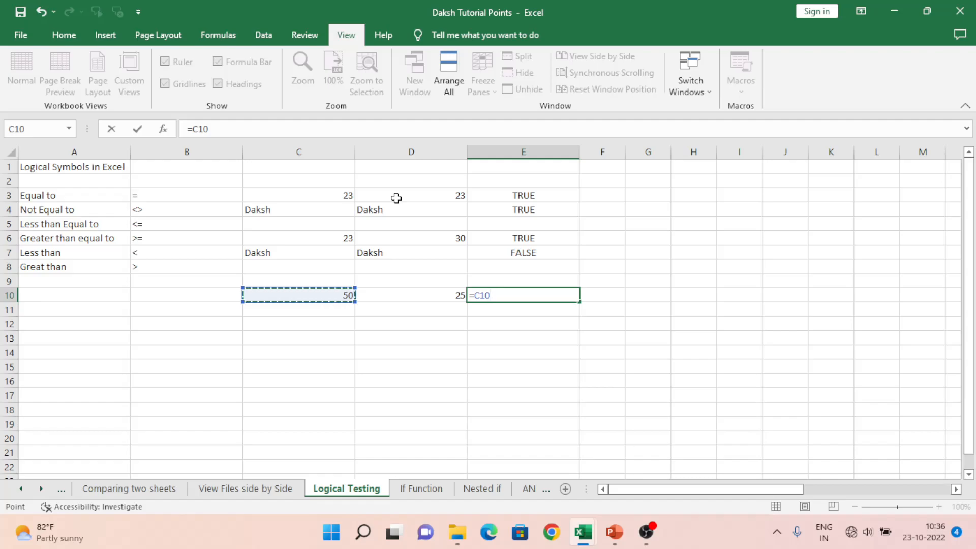
type("<=")
key("Left")
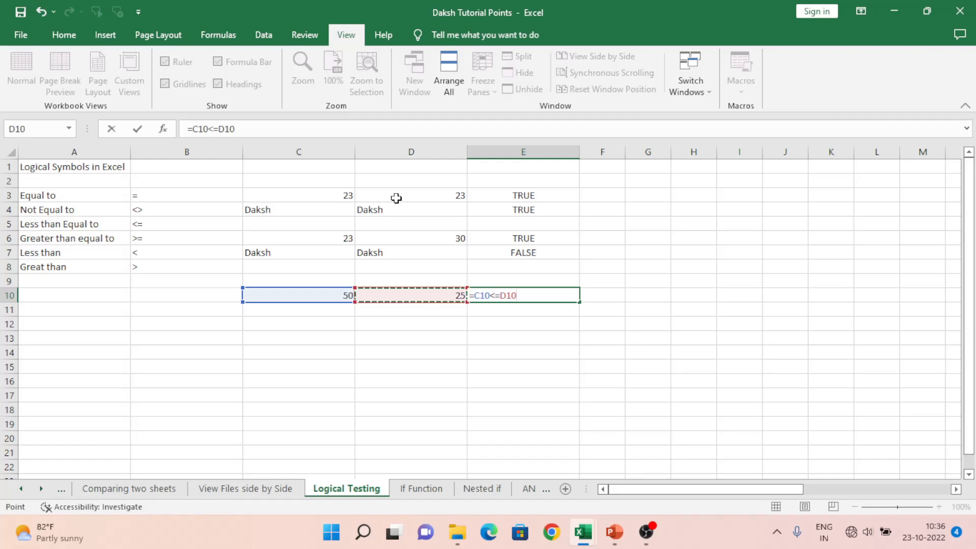
key("Return")
key("Up")
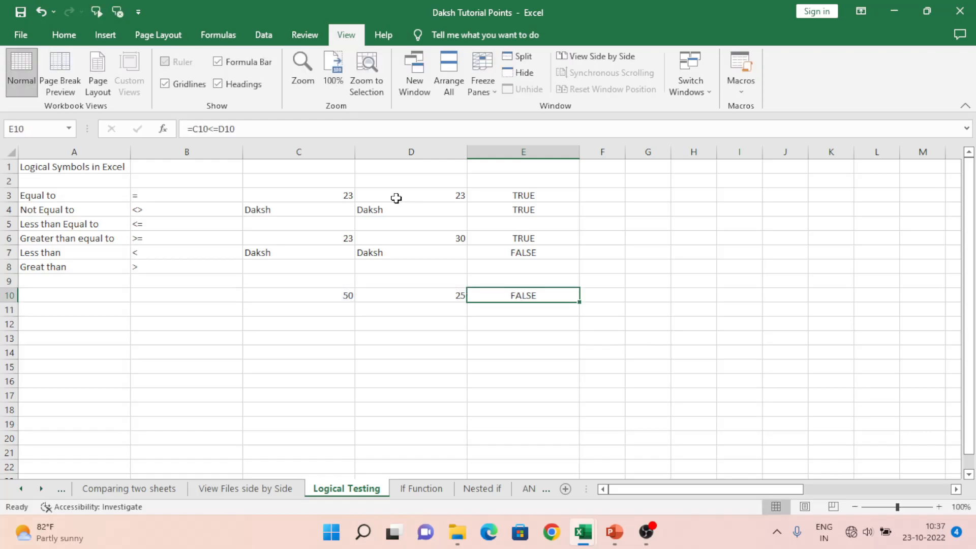
Step: Set C10 to 10 to test the less-than-or-equal formula with a smaller first number
key("Left")
key("Left")
key("Right")
key("Left")
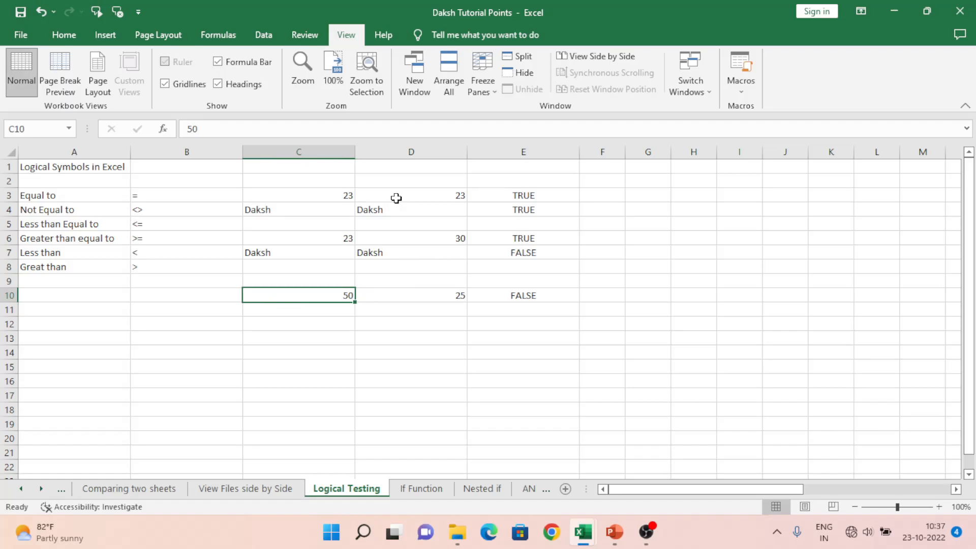
type("10")
key("Return")
key("Up")
left_click(447, 298)
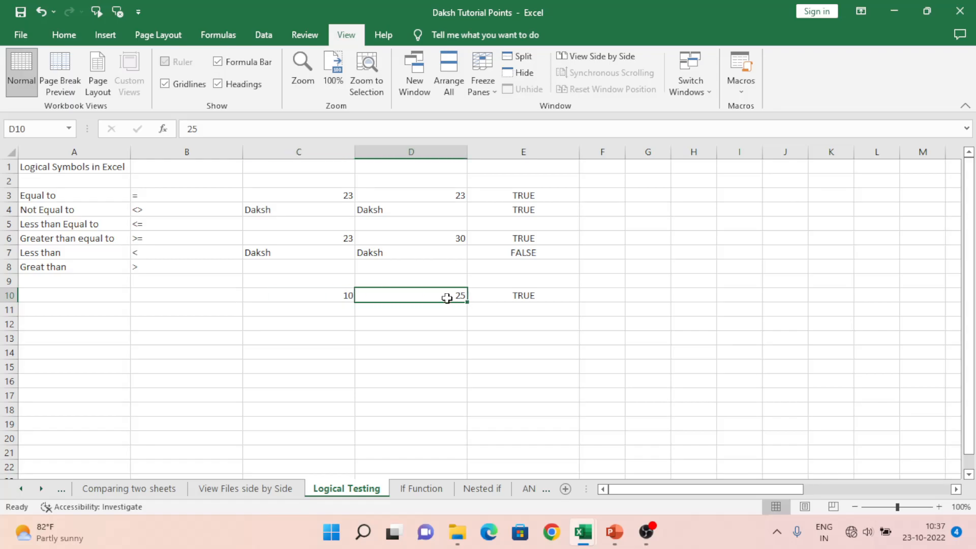
Step: Try the values 2, 25 and 26 in C10 one after another against the less-than-or-equal formula
left_click(333, 298)
type("2")
key("Return")
left_click(334, 298)
type("25")
key("Return")
left_click(335, 298)
type("26")
key("Return")
Step: Set C10 to 25 to test the less-than-or-equal formula with two equal numbers
left_click(333, 299)
type("25")
key("Return")
left_click(333, 299)
key("Return")
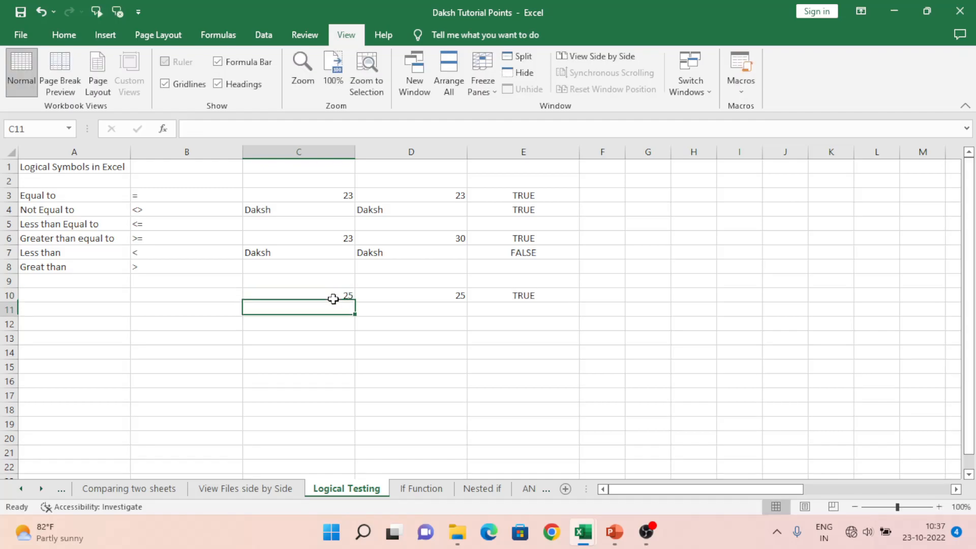
left_click(333, 299)
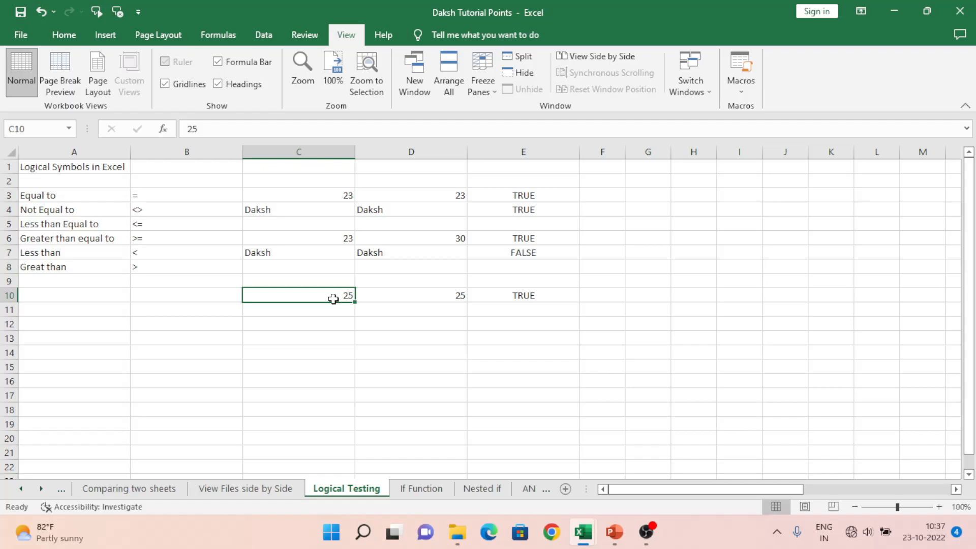
Step: Fill the values and less-than-or-equal formula of row 10 down into C11:E11
key("Down")
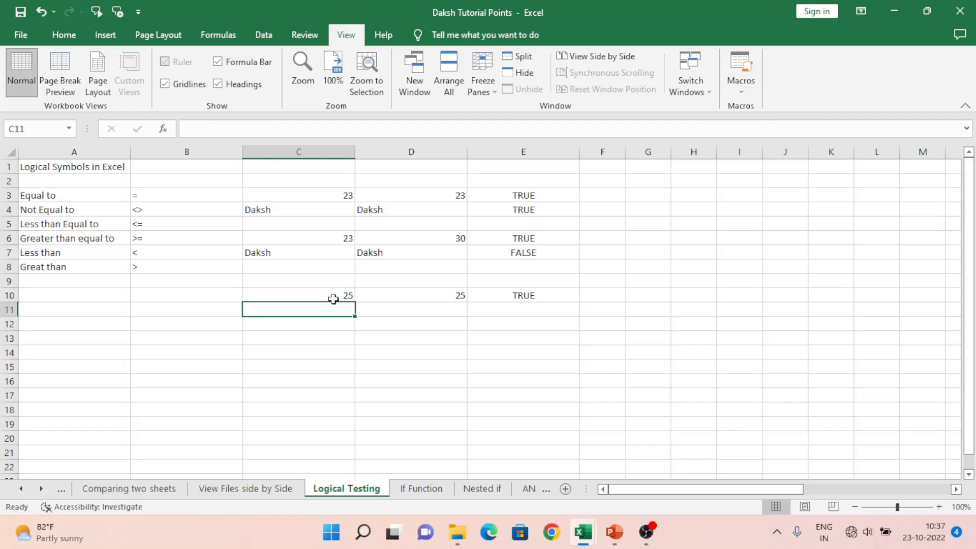
key("shift+Right")
key("shift+Right")
key("ctrl+d")
Step: Set both C11 and D11 to 200 for another less-than-or-equal comparison
key("Down")
key("Left")
key("Right")
key("Up")
type("200")
key("Tab")
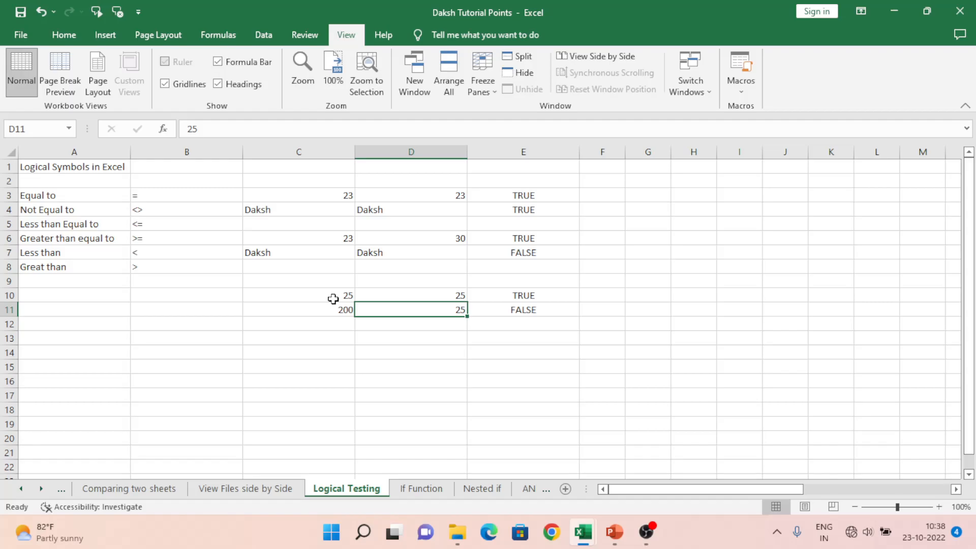
type("20")
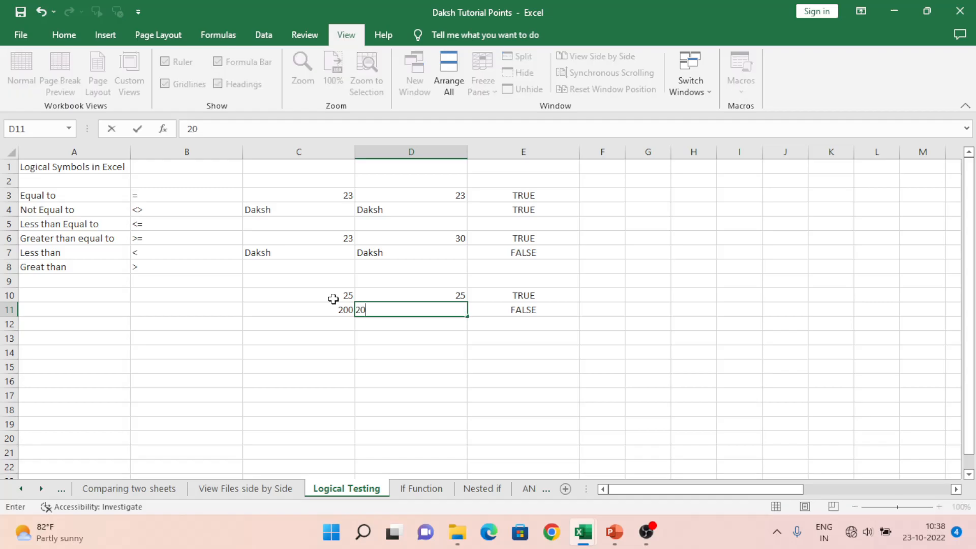
type("0")
key("Return")
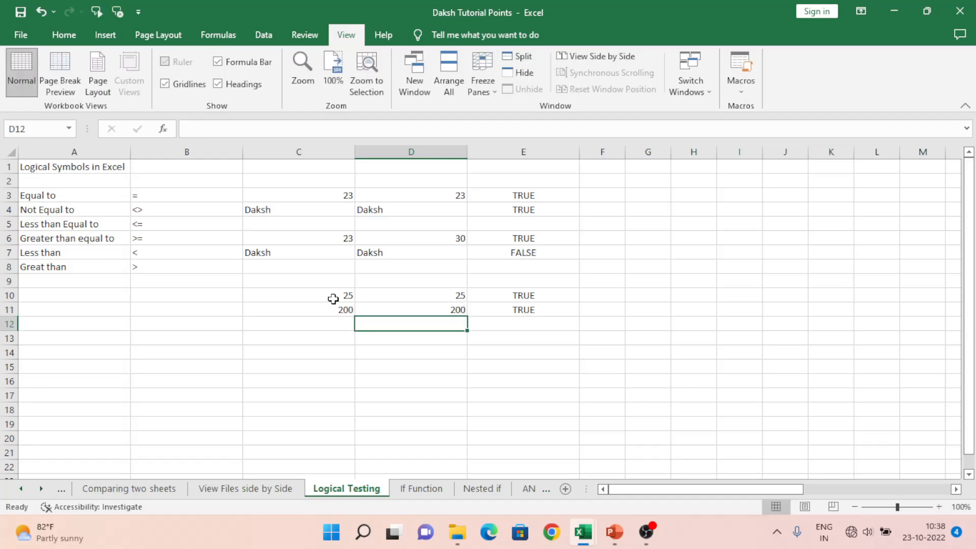
Step: Set D11 to 201 and check the less-than-or-equal formula in E11
key("Up")
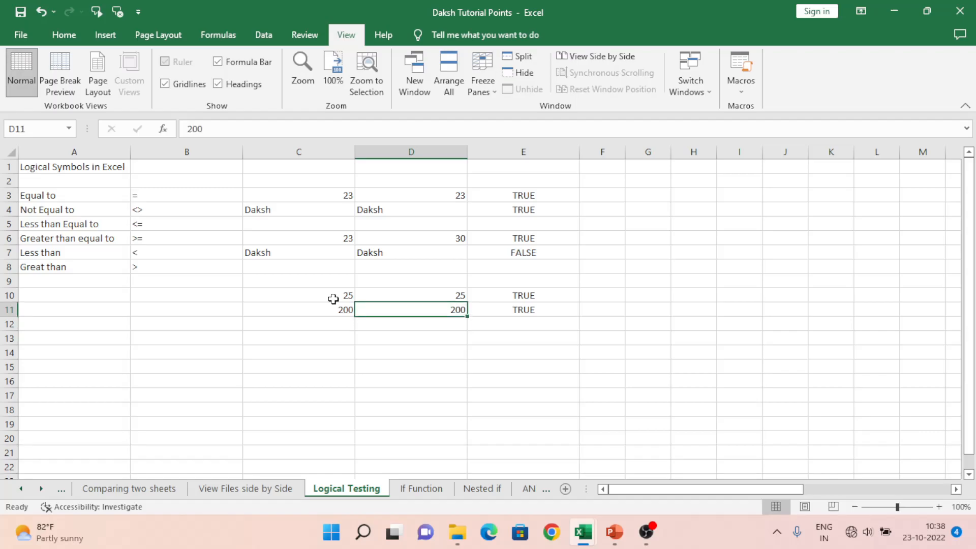
type("201")
key("Return")
key("Up")
key("Right")
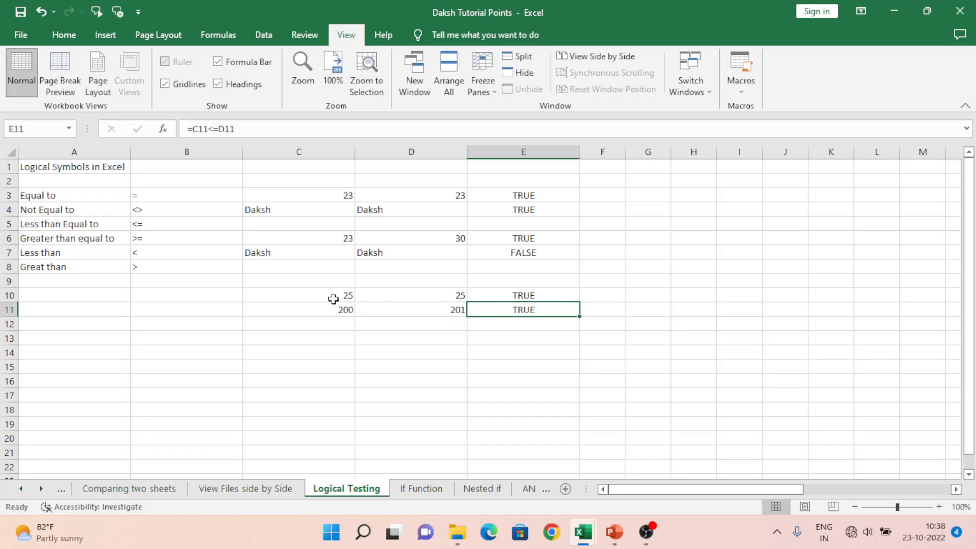
Step: Set C11 to 202 to test the less-than-or-equal formula with a larger first number
key("Left")
key("Left")
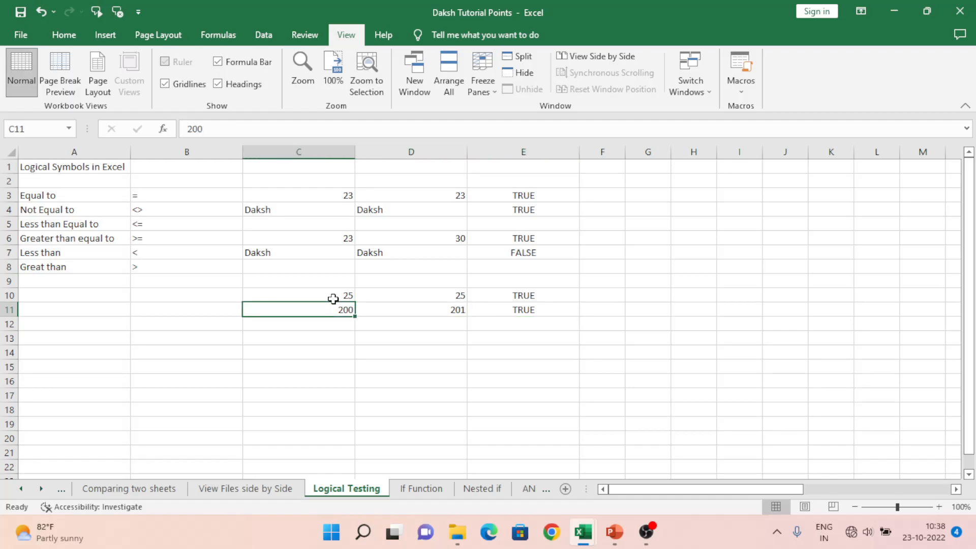
key("Right")
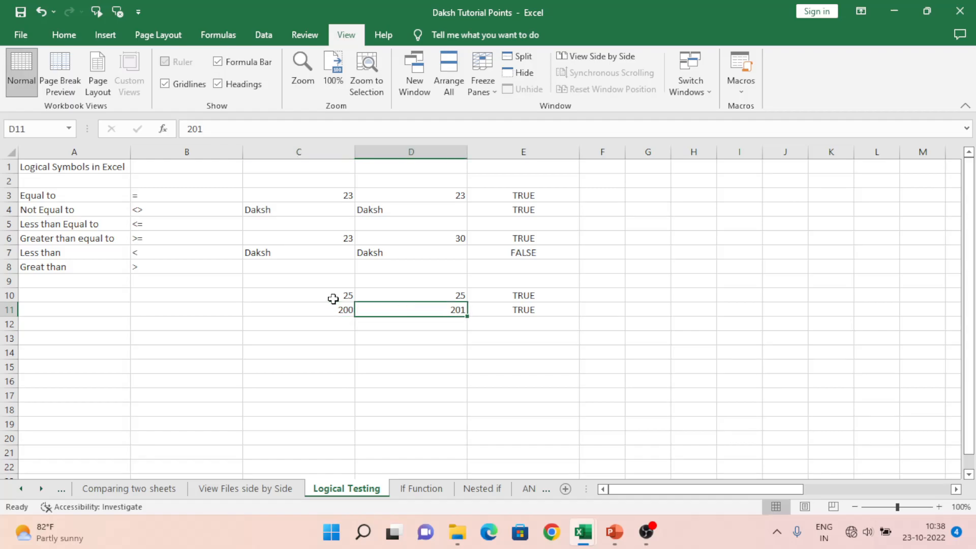
key("Left")
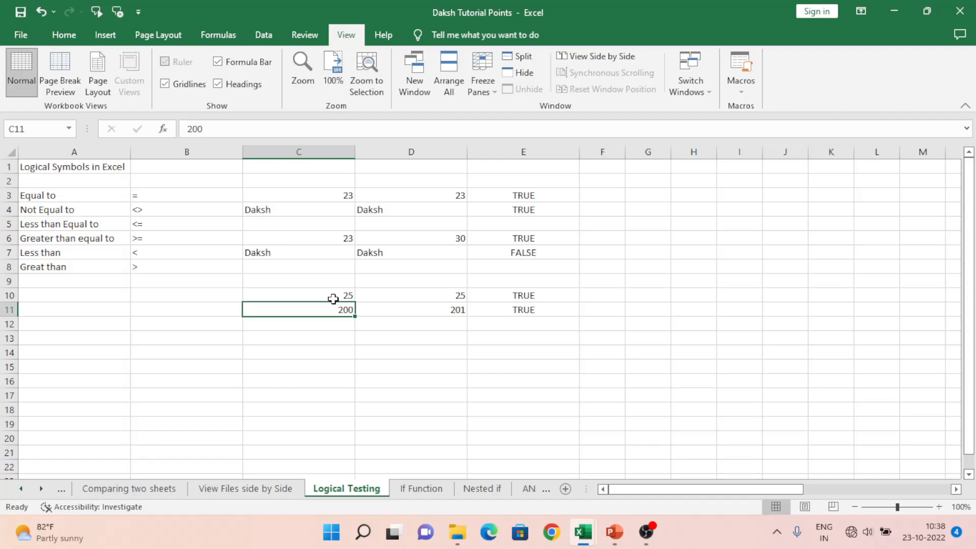
type("202")
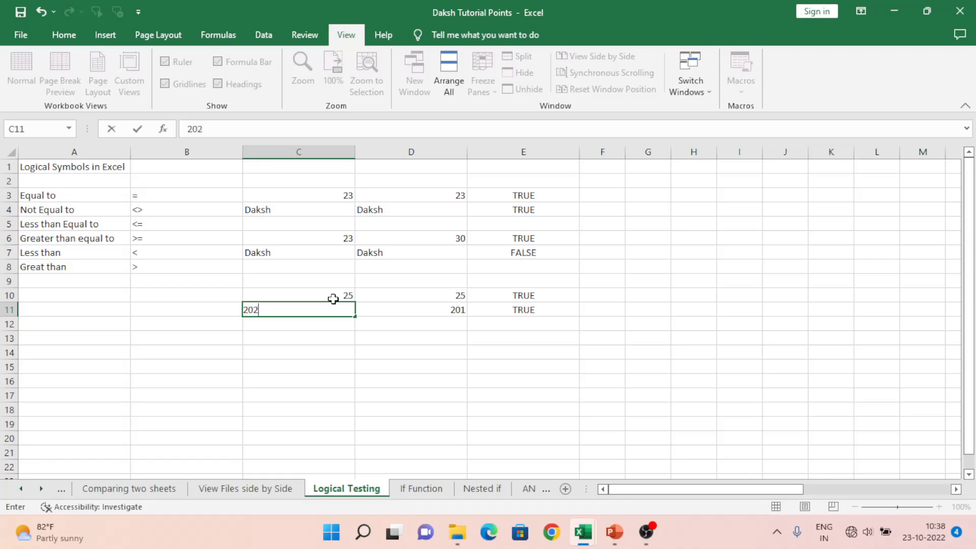
key("Return")
key("Up")
key("Right")
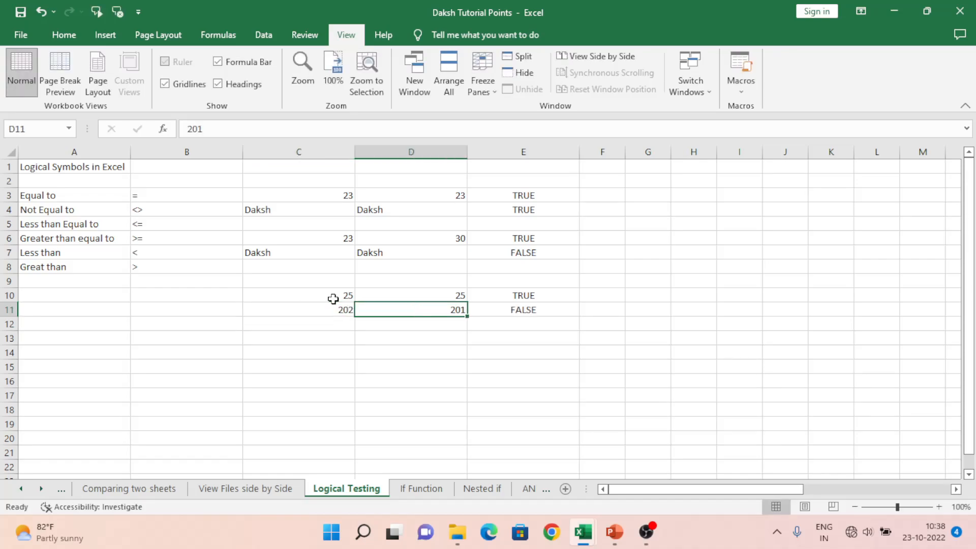
Step: Enter 200 in C13 and 100 in D13 as sample numbers for a greater-than-or-equal test
key("Left")
key("Up")
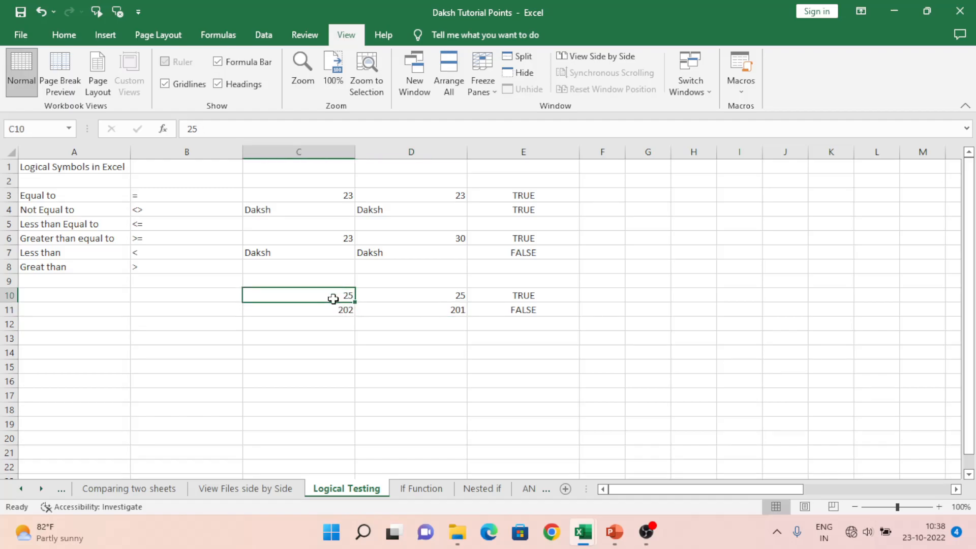
key("Down")
key("Down")
key("Down")
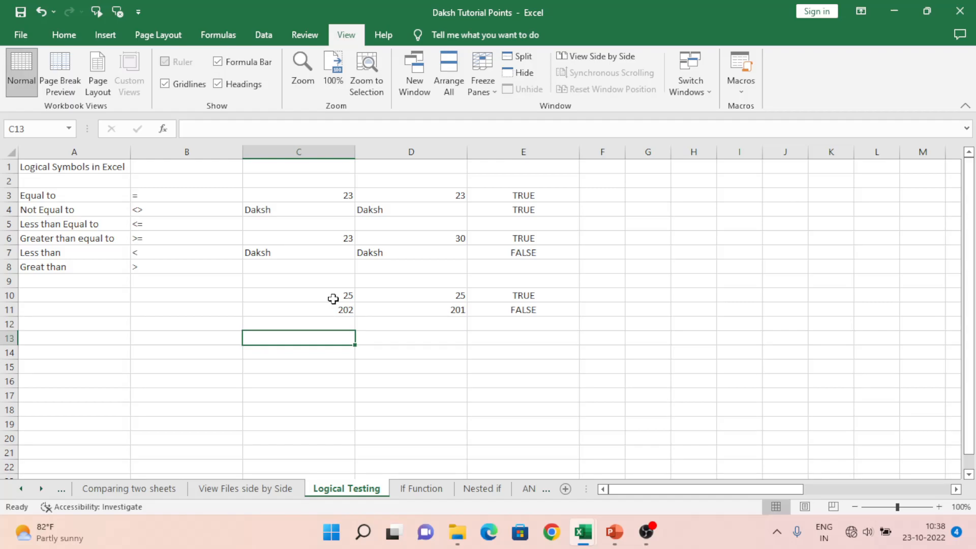
type("200")
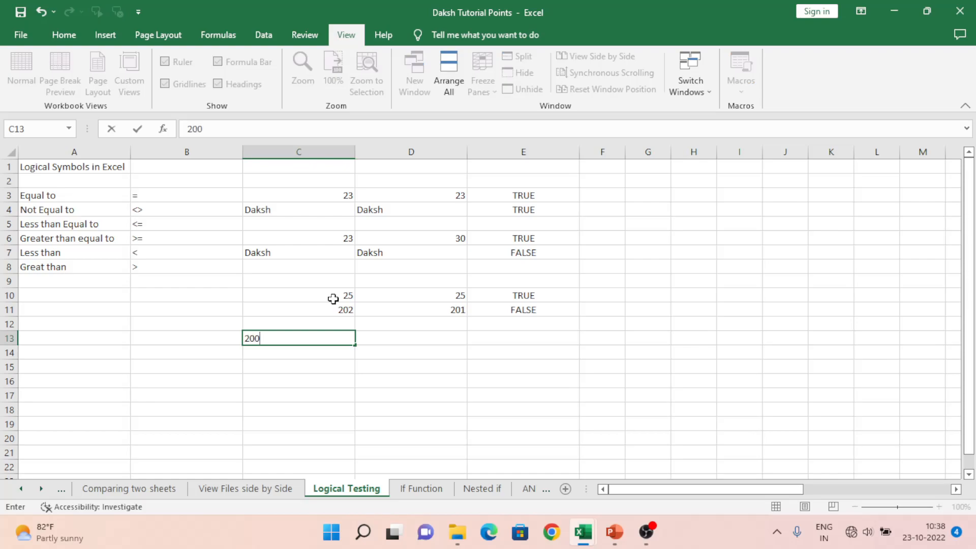
key("Tab")
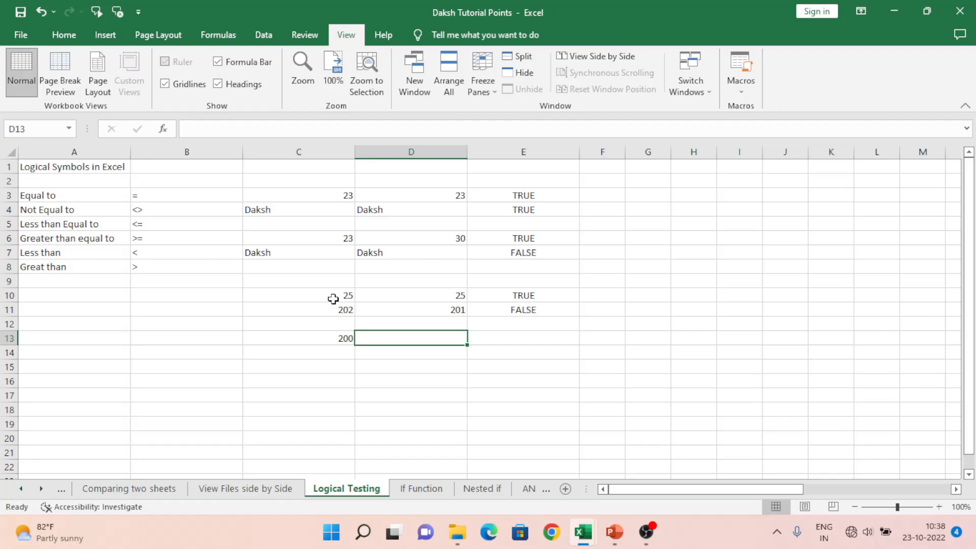
type("100")
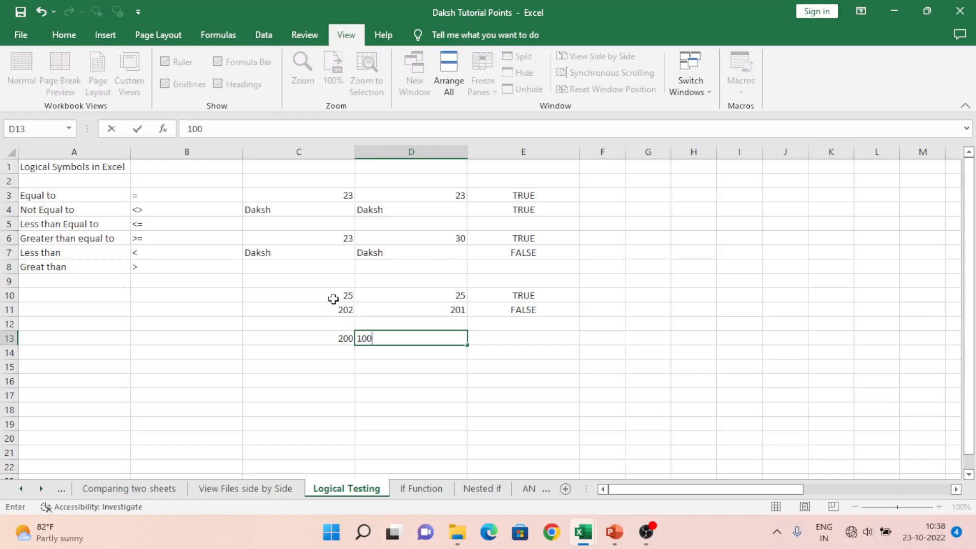
key("Tab")
Step: Enter the formula =C13>=D13 in E13 to test whether the first number is greater than or equal to the second
type("=")
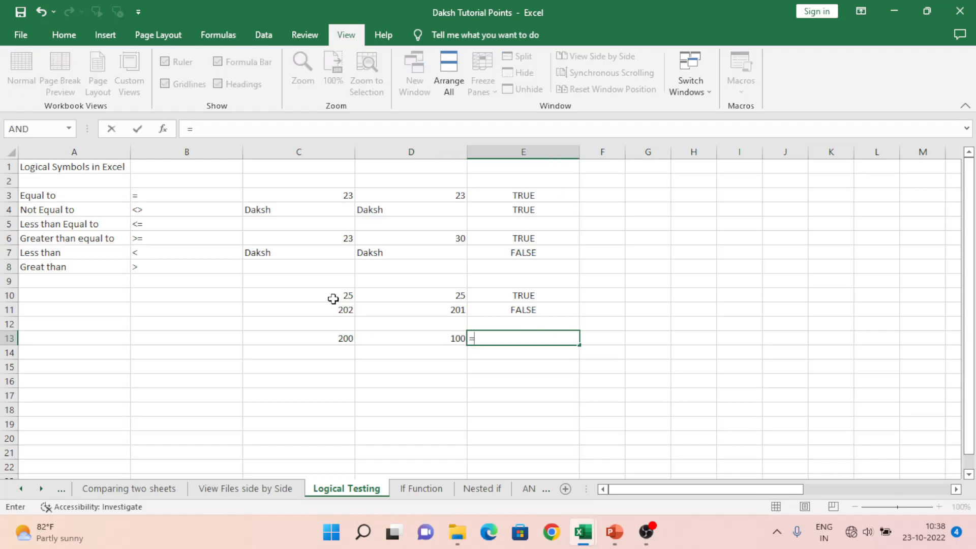
key("Left")
key("Left")
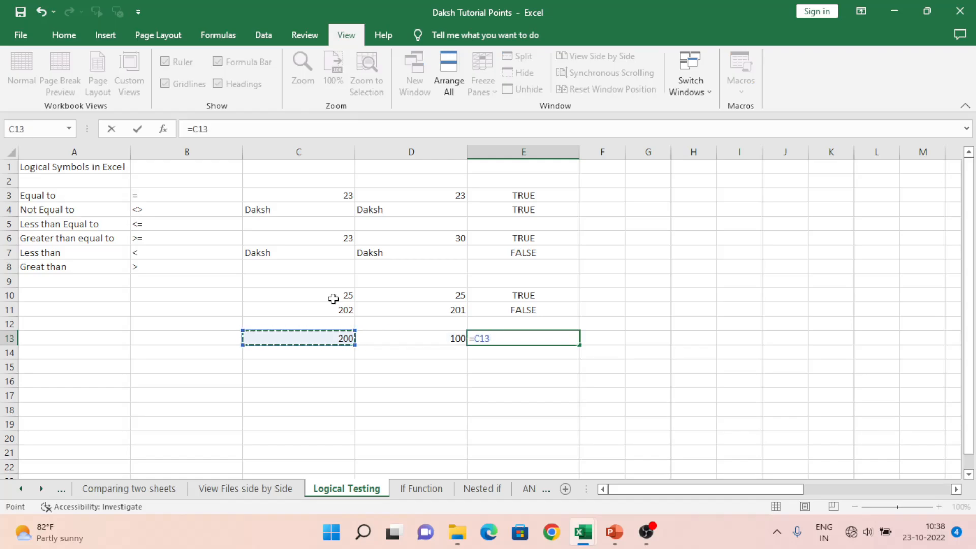
type(">=")
key("Left")
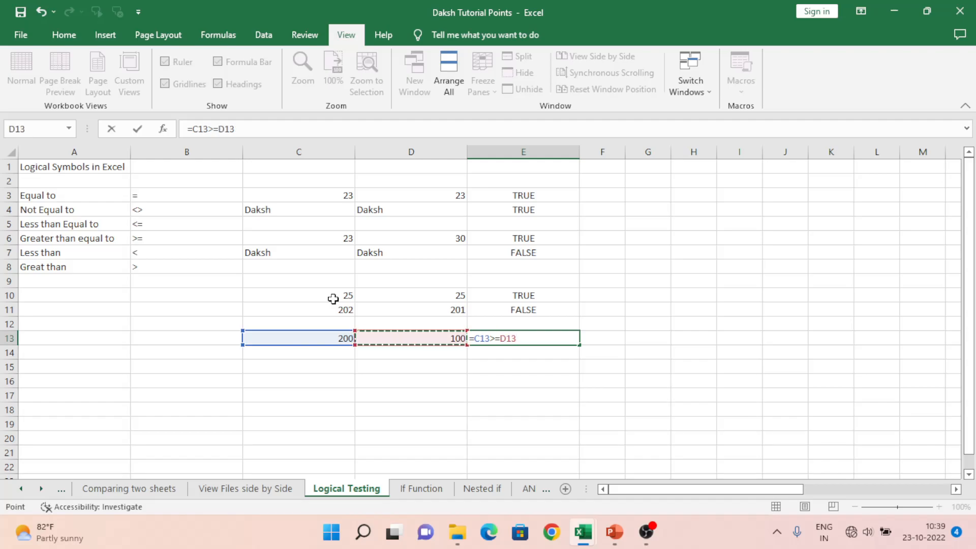
key("Return")
key("Up")
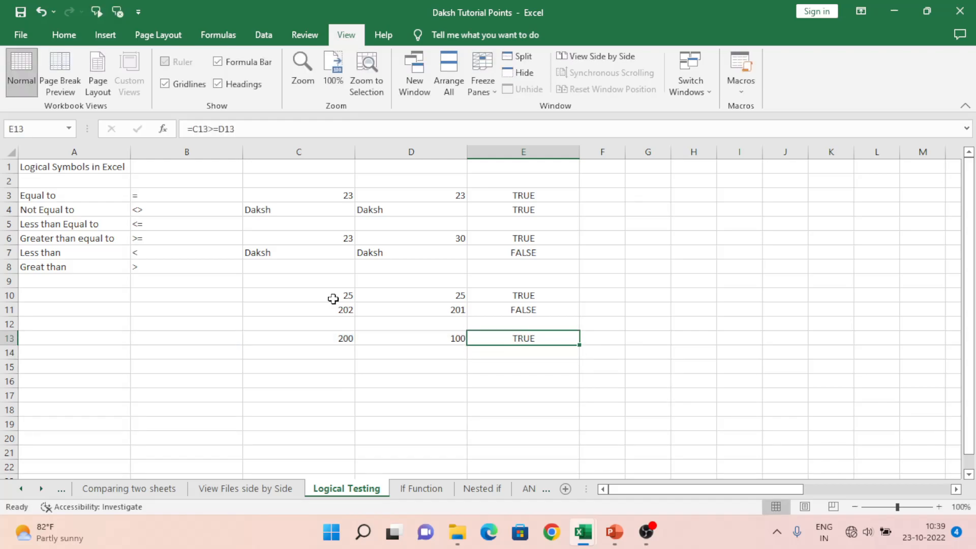
key("Left")
key("Left")
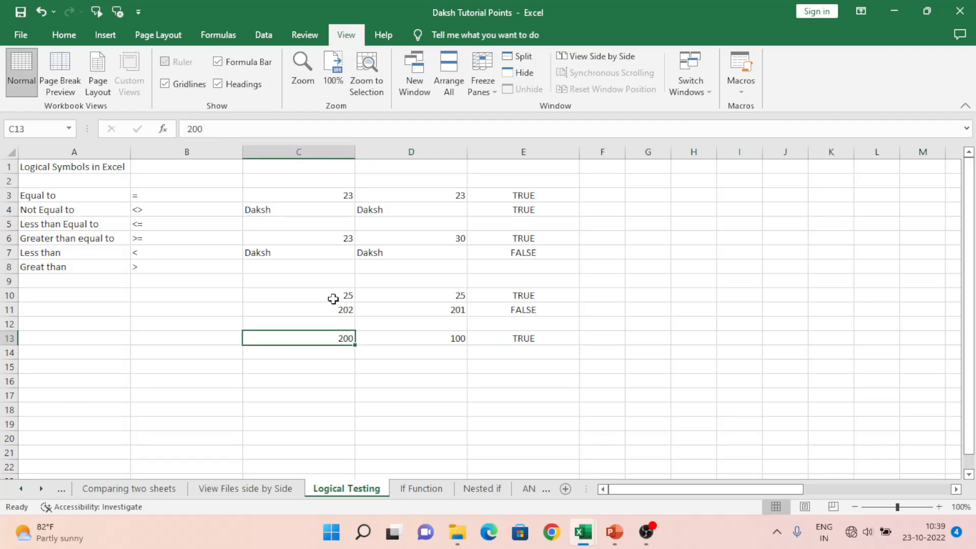
key("Right")
key("Right")
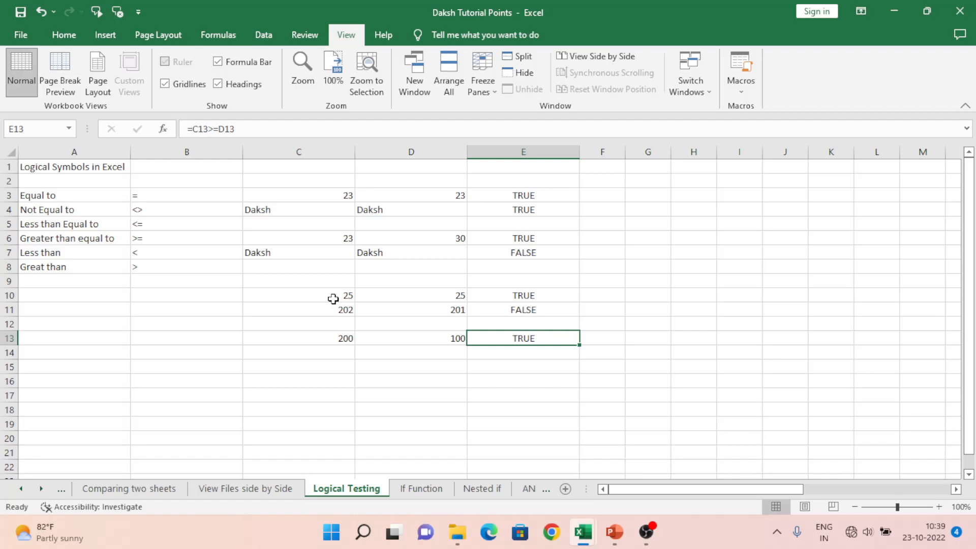
key("Left")
key("Left")
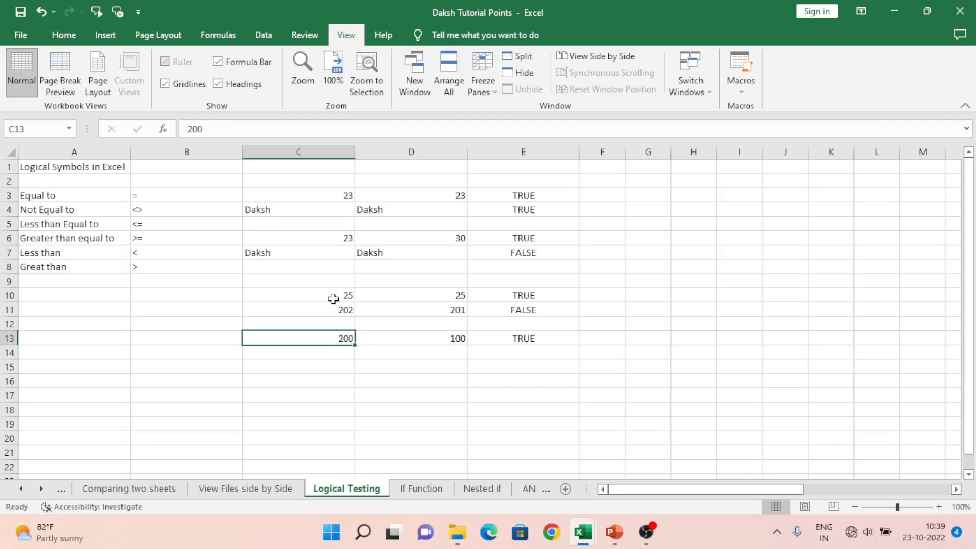
Step: Try 100 and 99 as values in C13 to test the greater-than-or-equal formula in E13
type("100")
key("Return")
key("Up")
type("99")
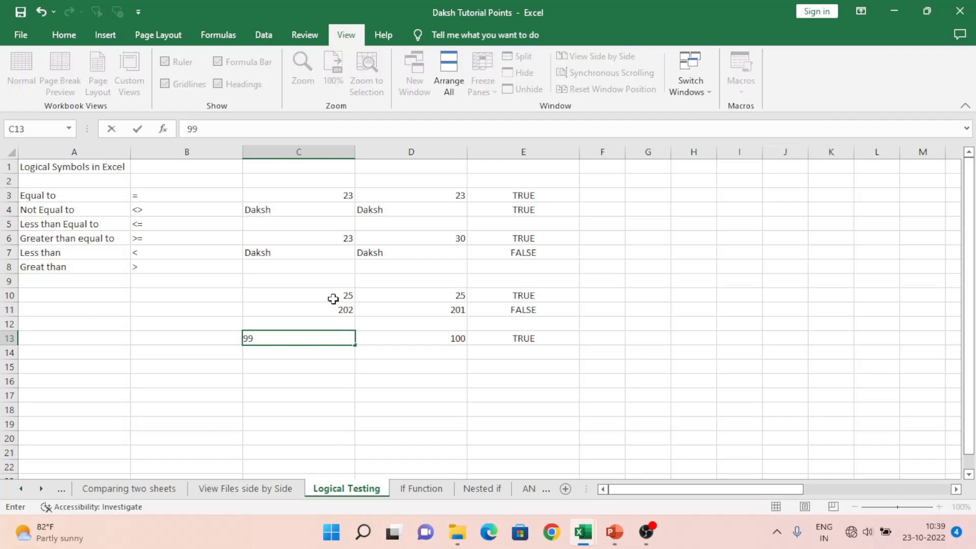
key("Return")
key("Up")
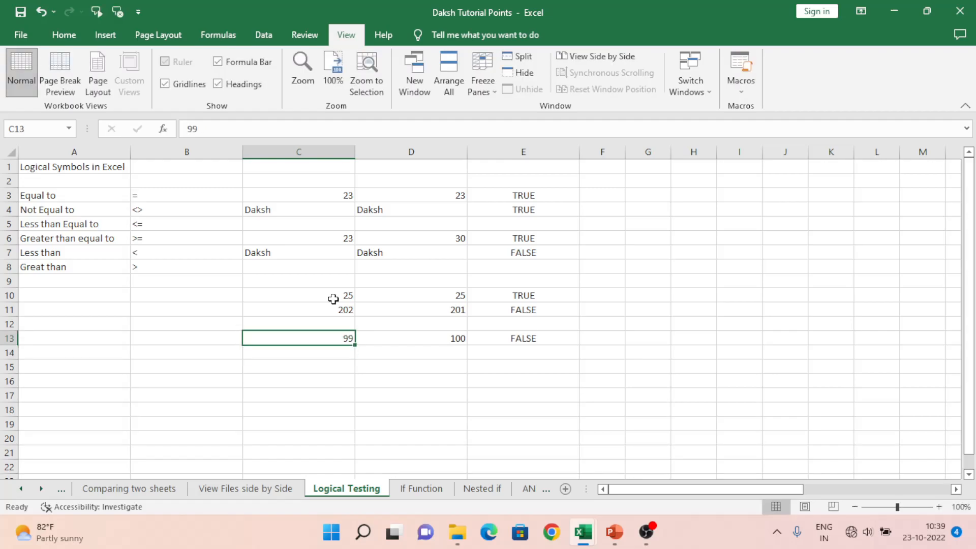
Step: Set D13 to 50 to test the greater-than-or-equal formula with a smaller second number
key("Right")
type("50")
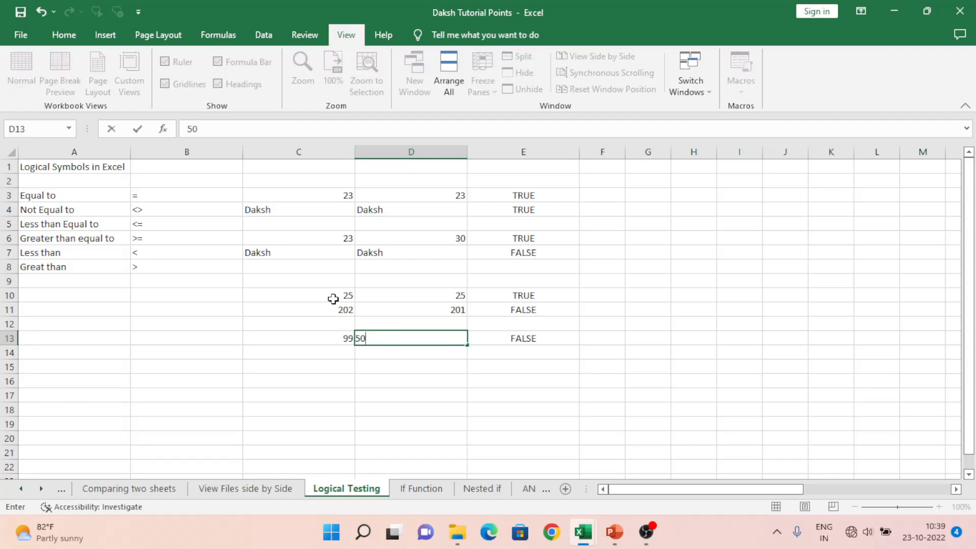
key("Return")
key("Up")
key("Left")
key("Right")
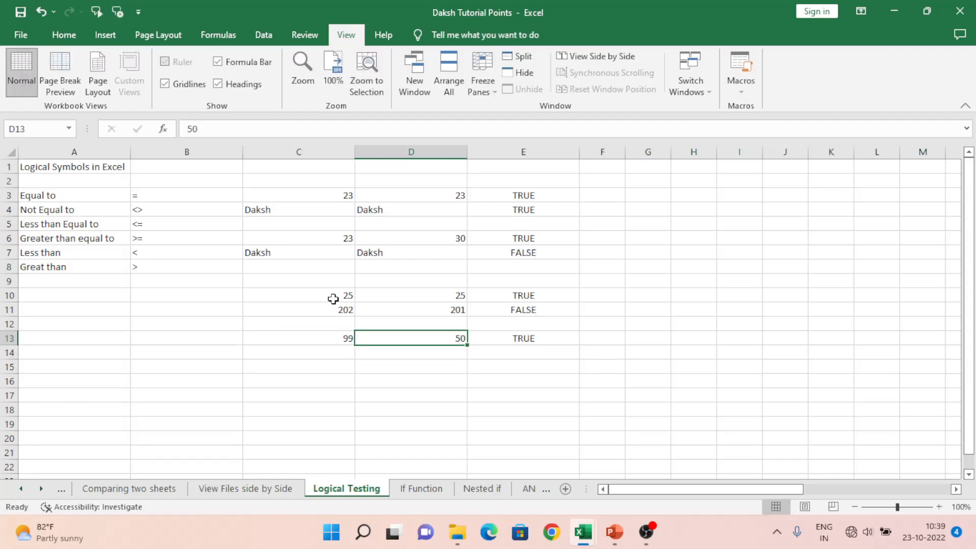
Step: Set D13 to 99 to test the greater-than-or-equal formula with two equal numbers
type("99")
key("Return")
key("Up")
key("Left")
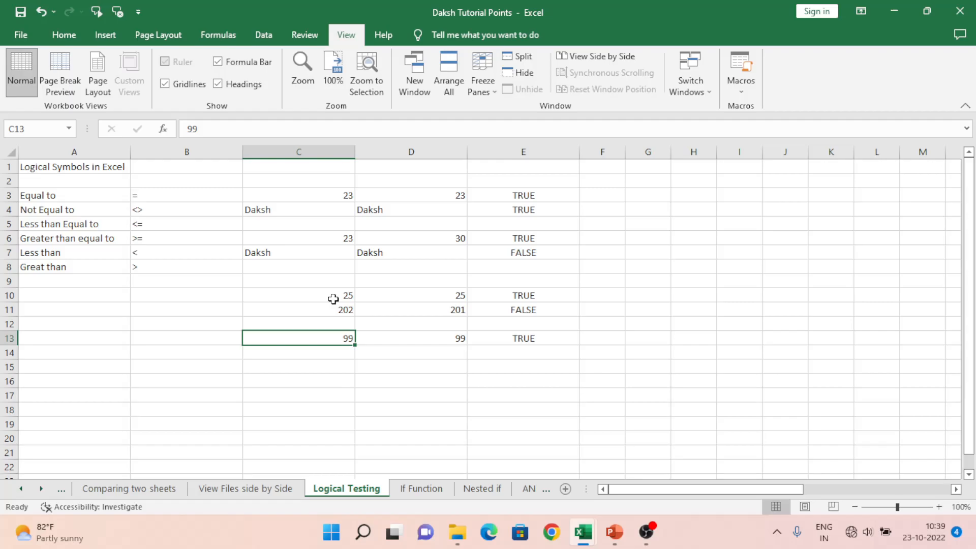
Step: Set D13 to 98 to test the greater-than-or-equal formula with a second number one lower than C13
key("Right")
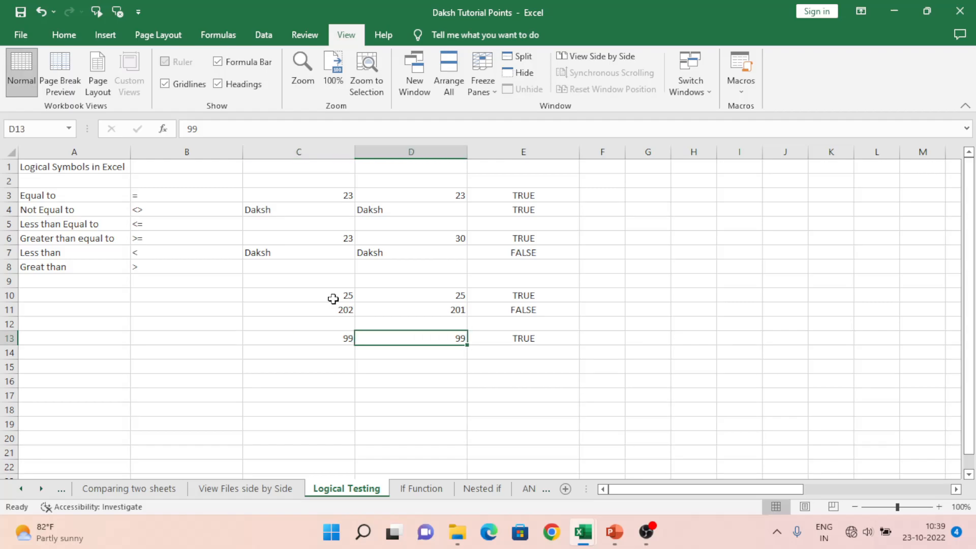
type("98")
key("Return")
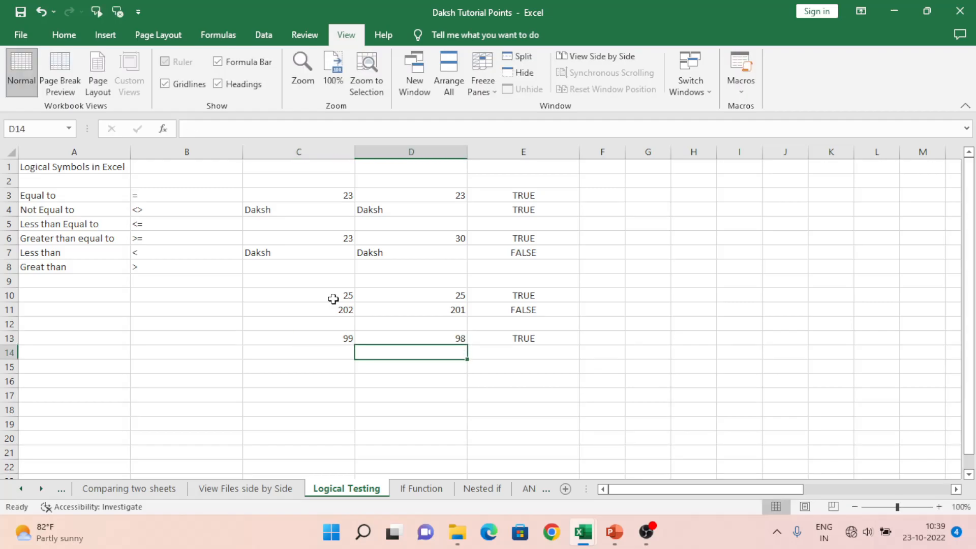
key("Up")
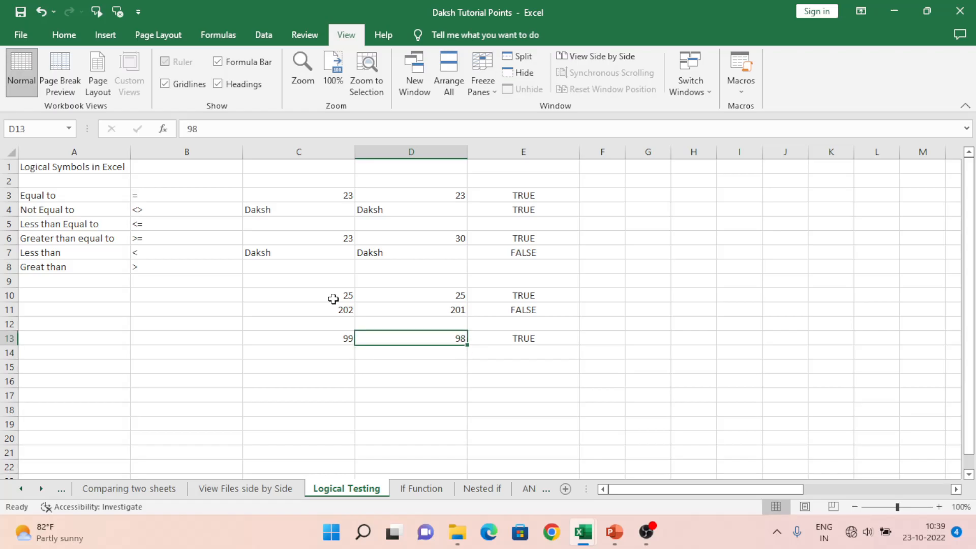
Step: Set D13 to 99 and C13 to 98 to test the formula in E13 with a smaller first number
type("99")
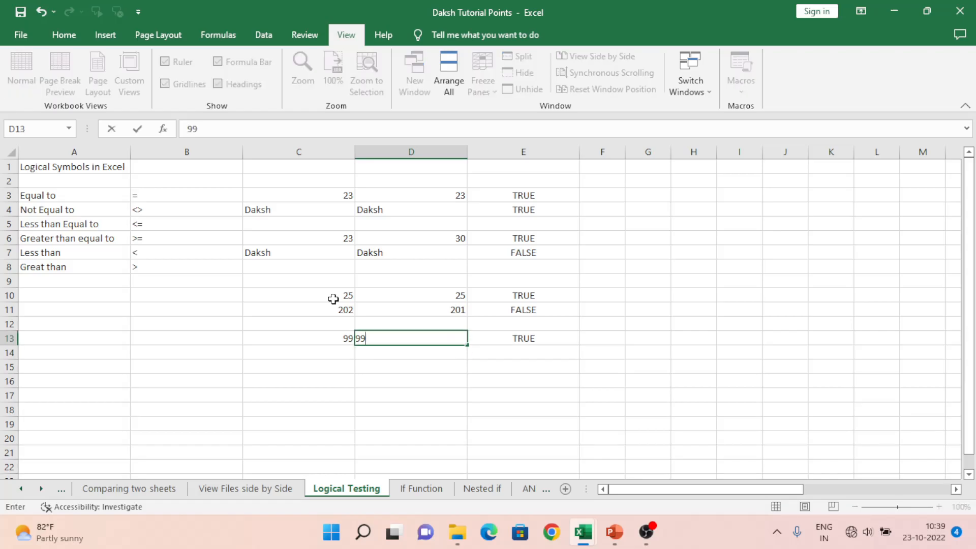
key("Left")
type("98")
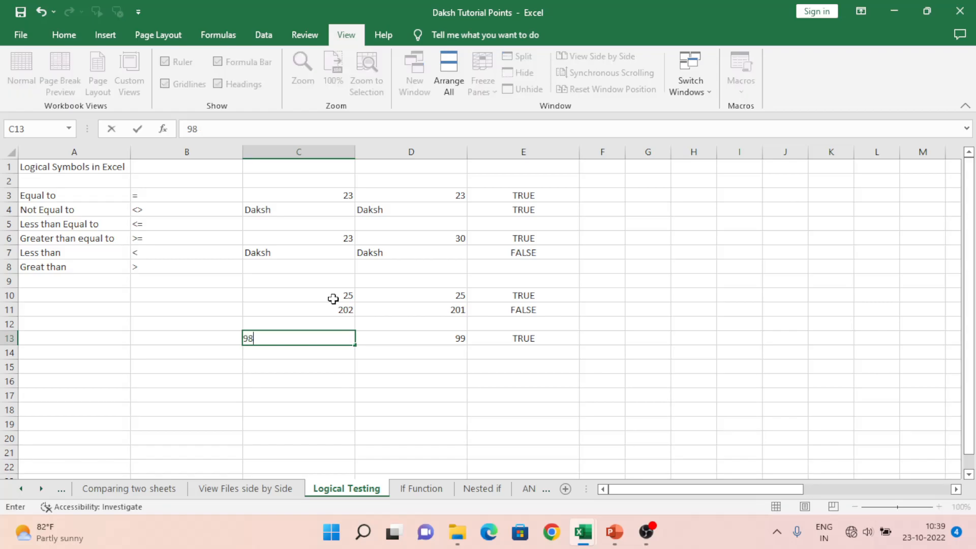
key("Return")
key("Up")
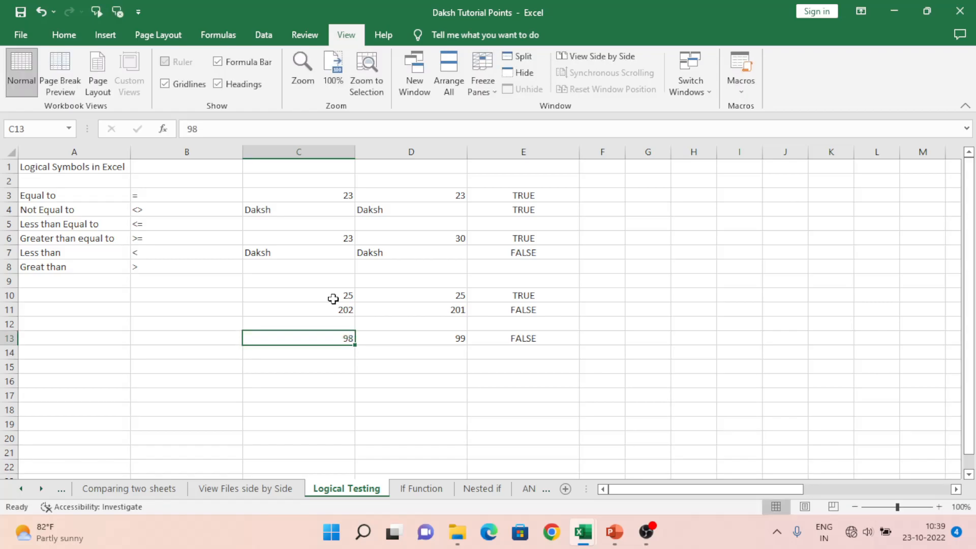
Step: Select the pair of numbers in C10:D10 to review the earlier comparison of equal values
key("Down")
key("Down")
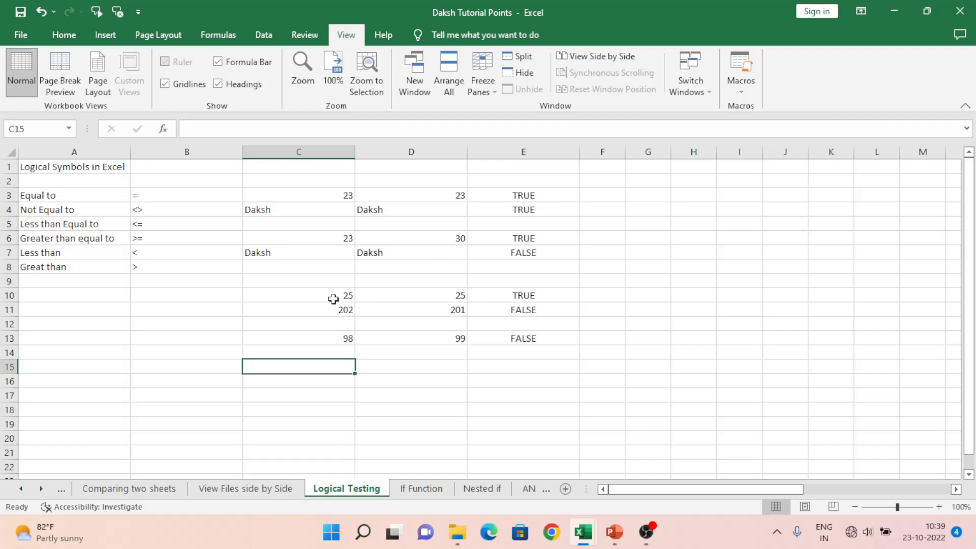
key("Up")
key("Up")
key("Up")
key("Up")
key("Up")
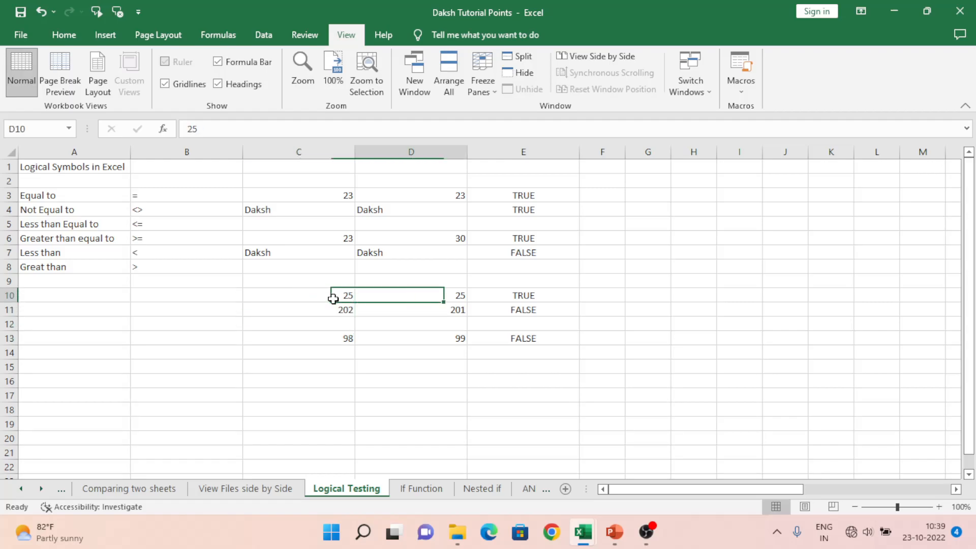
key("shift+Right")
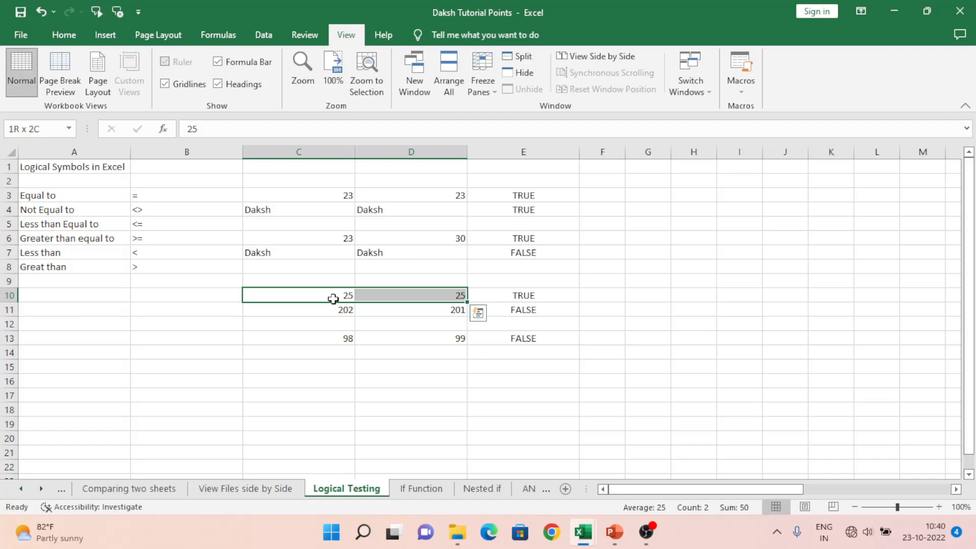
Step: Enter 100 in C15 and 99 in D15 as sample numbers for a less-than test
key("Down")
key("Down")
key("Down")
key("Down")
key("Down")
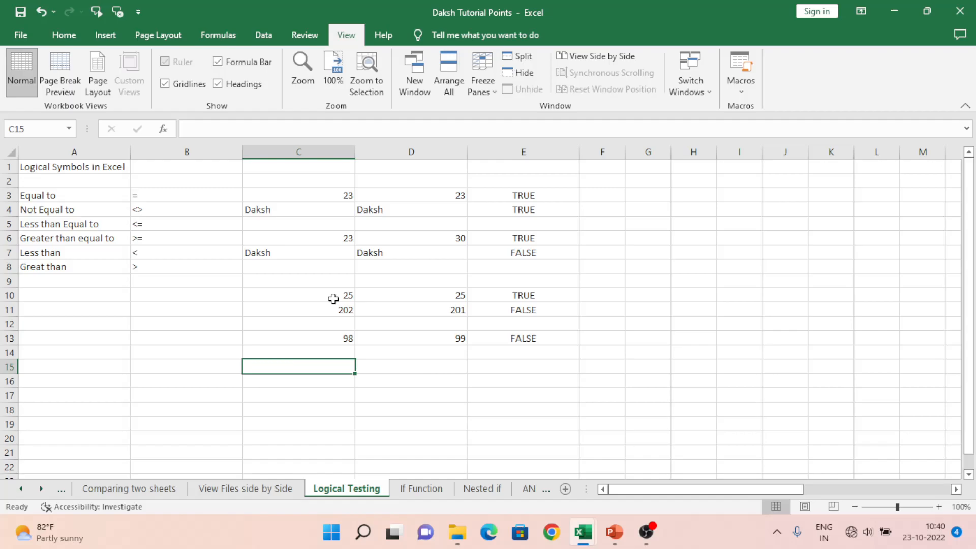
type("100")
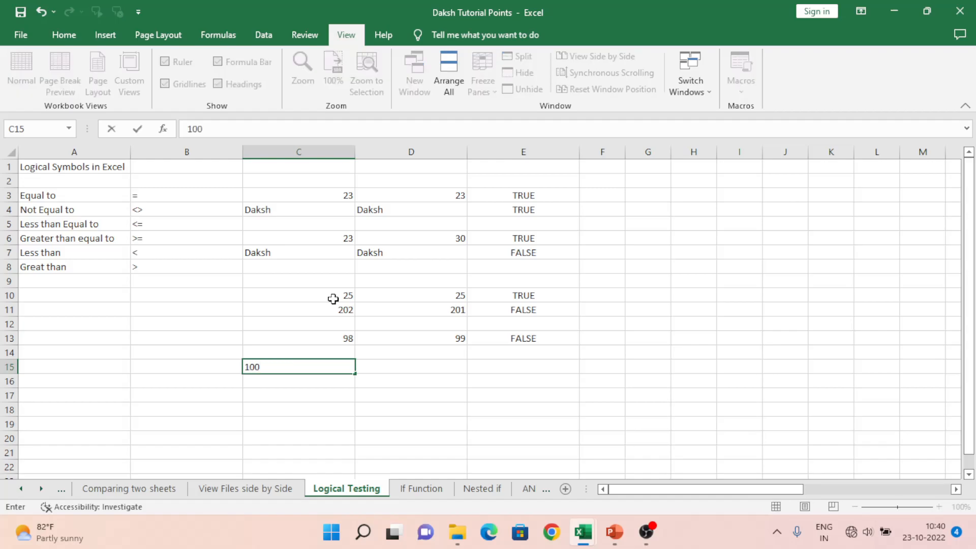
key("Tab")
type("99")
key("Tab")
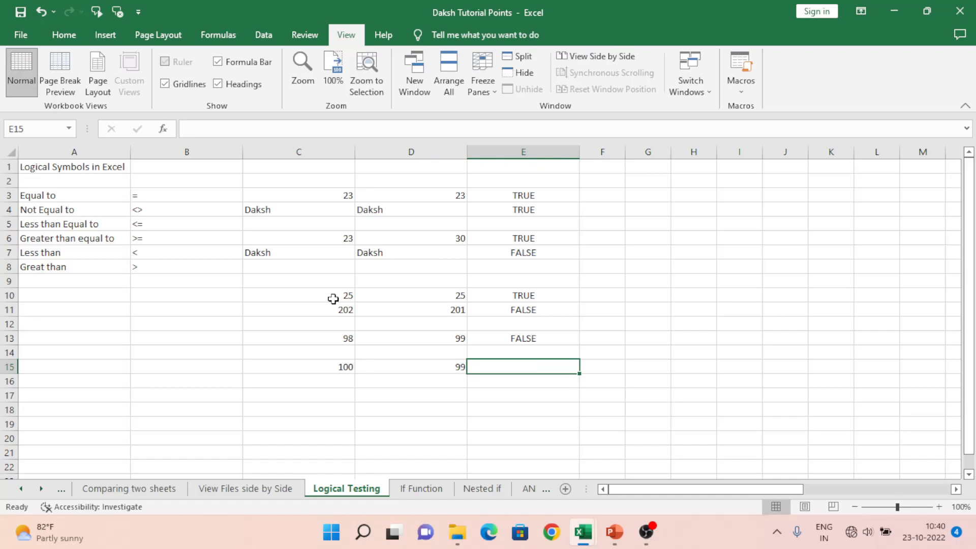
Step: Enter the formula =C15<D15 in E15 to test whether the first number is less than the second
type("=")
key("Left")
key("Left")
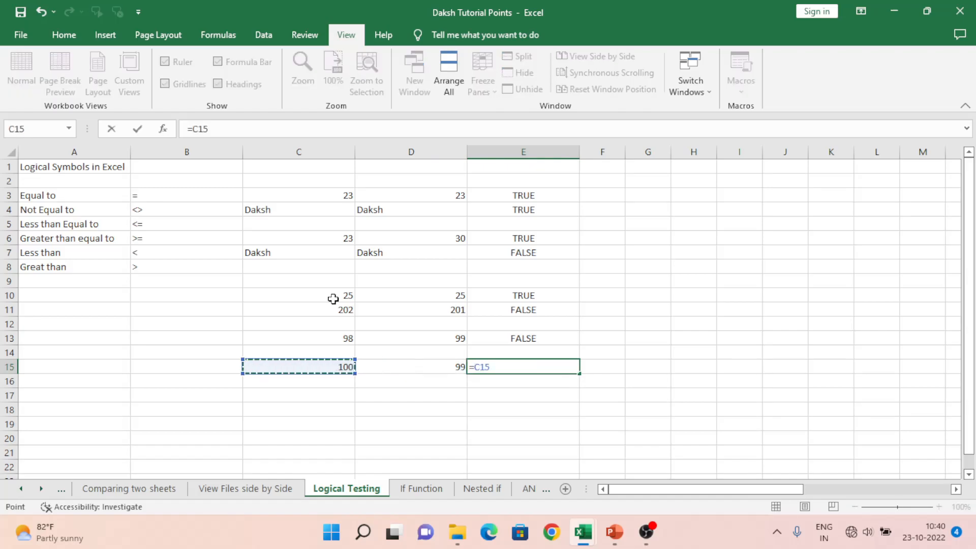
type("<")
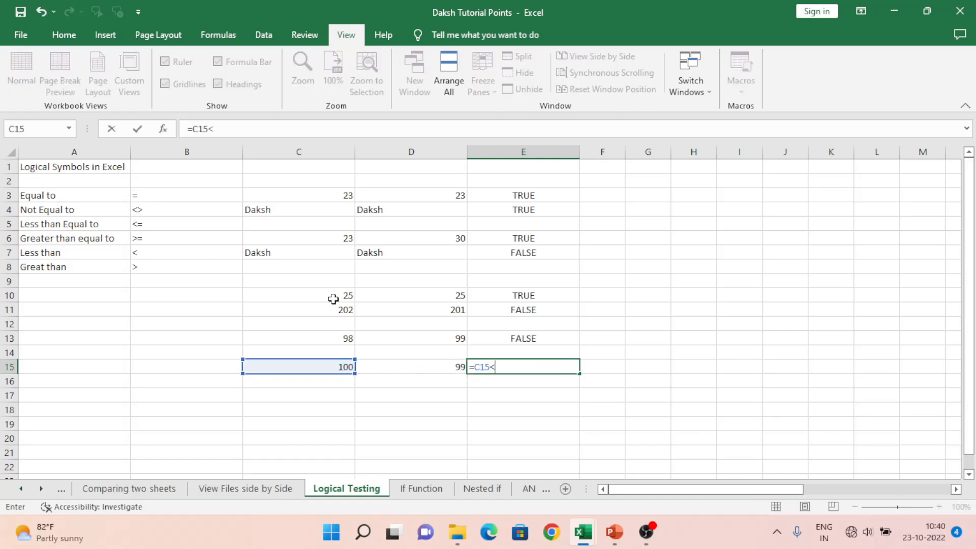
key("Left")
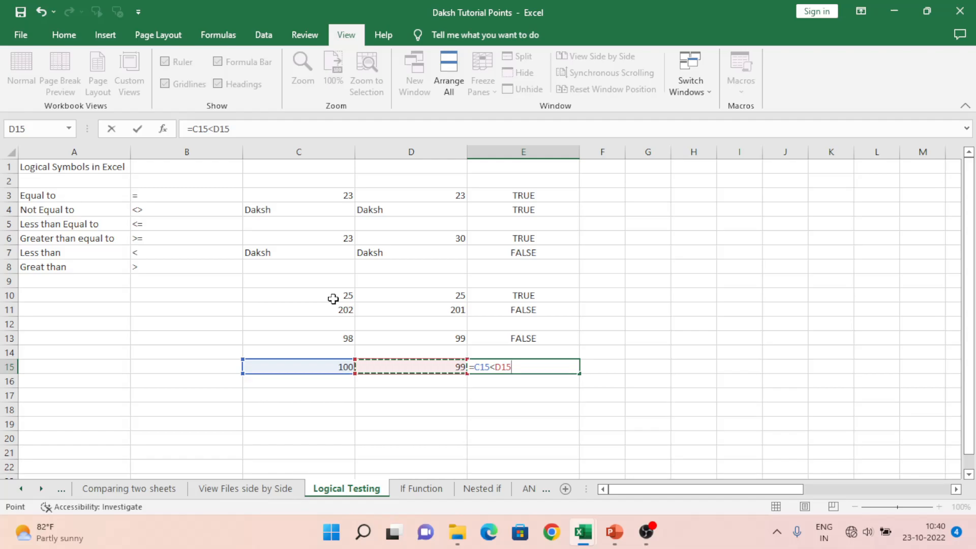
key("ctrl+Return")
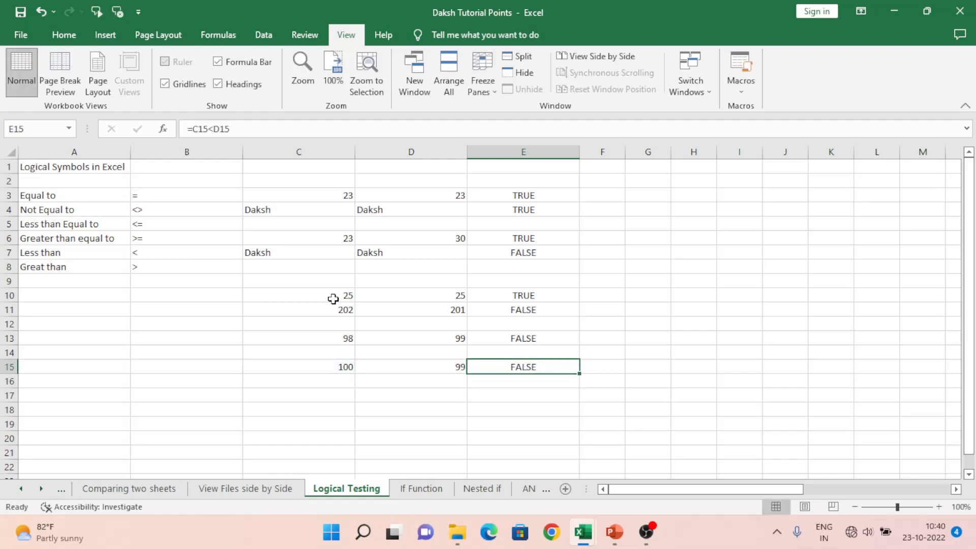
Step: Set D15 to 100 to test the less-than formula with two equal numbers
key("Left")
key("Left")
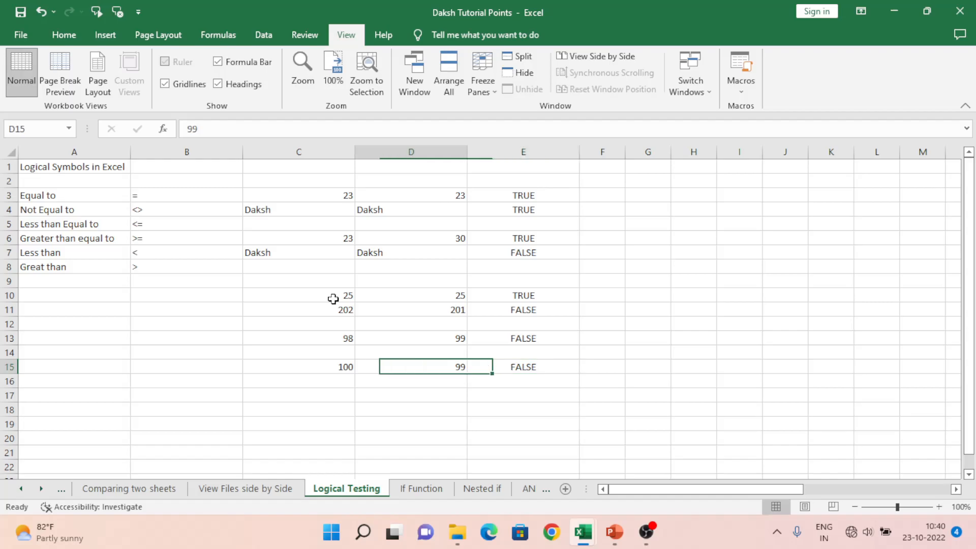
key("Right")
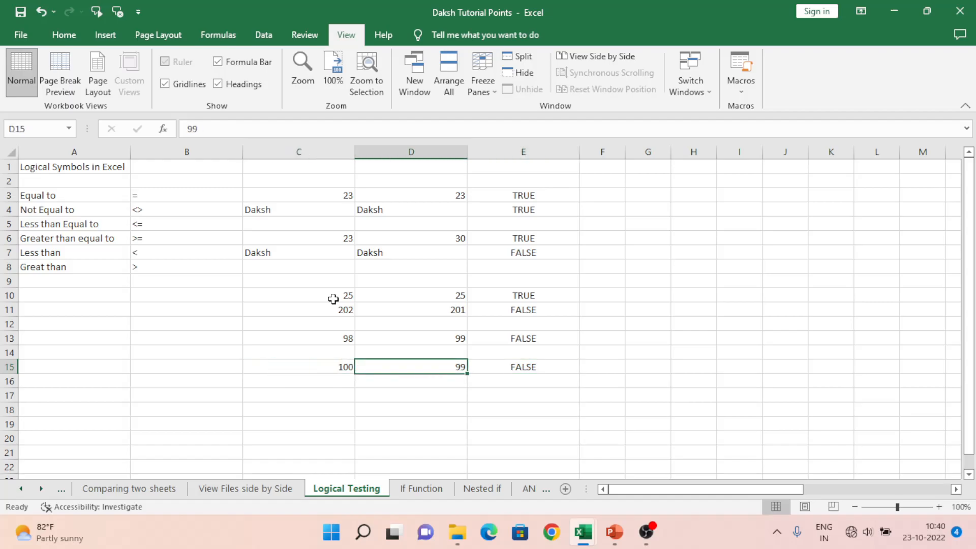
type("100")
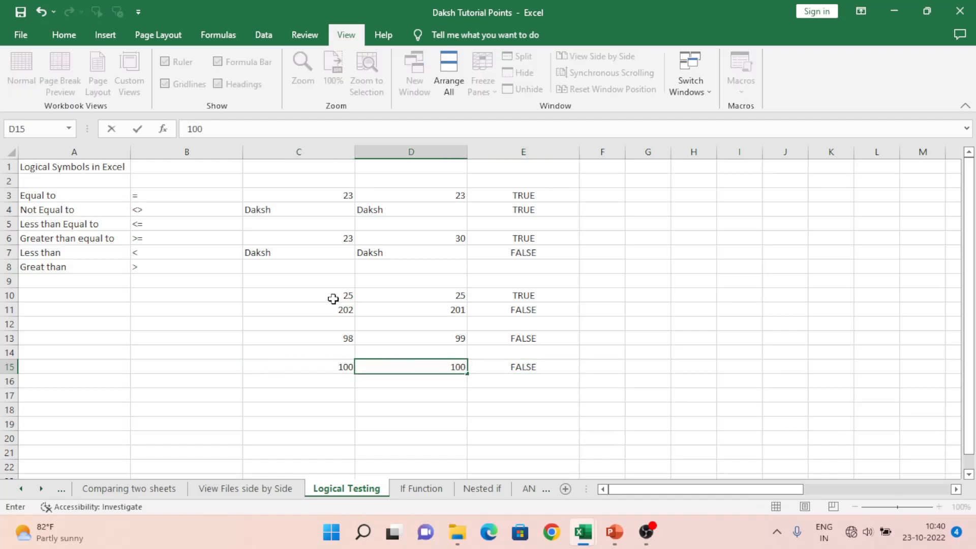
key("Return")
key("Up")
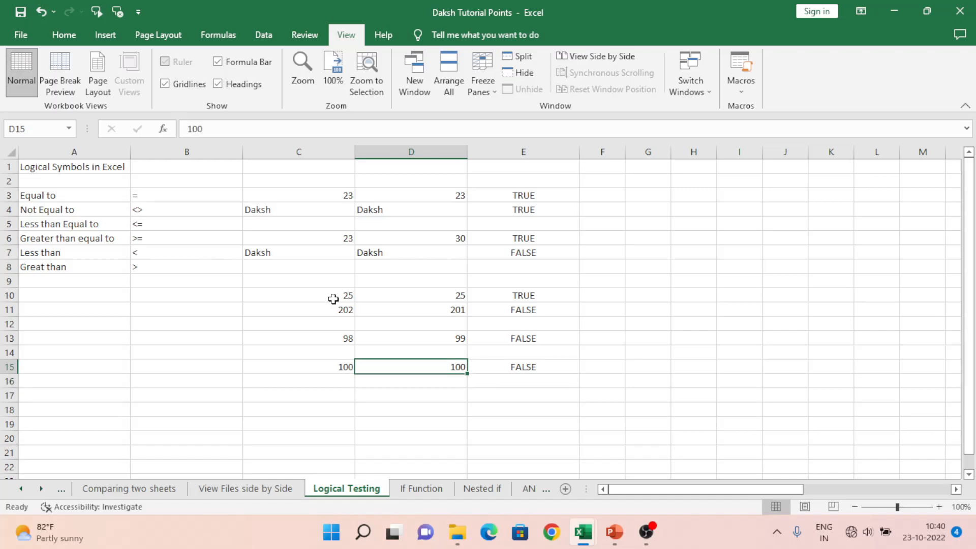
Step: Set D15 to 101 to test the less-than formula with a larger second number
type("101")
key("Return")
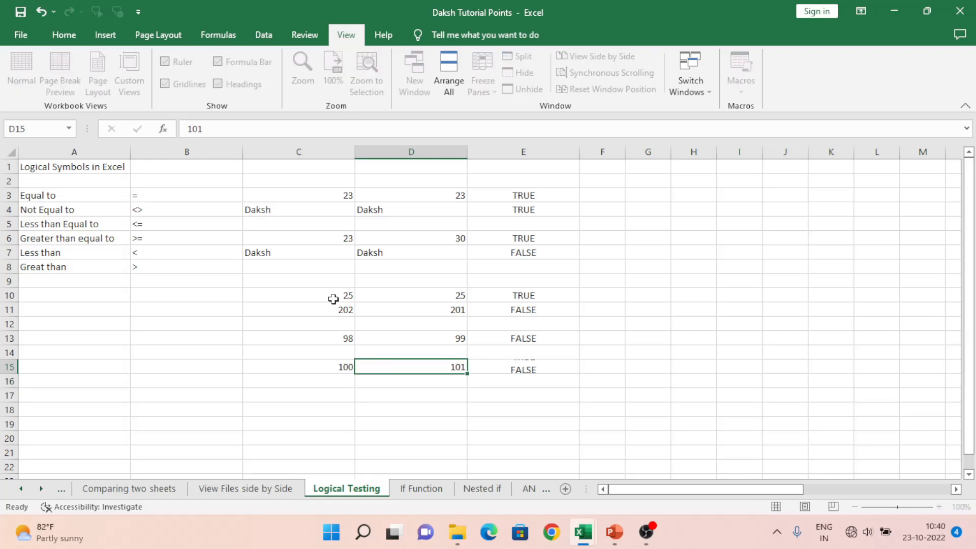
key("Left")
key("Up")
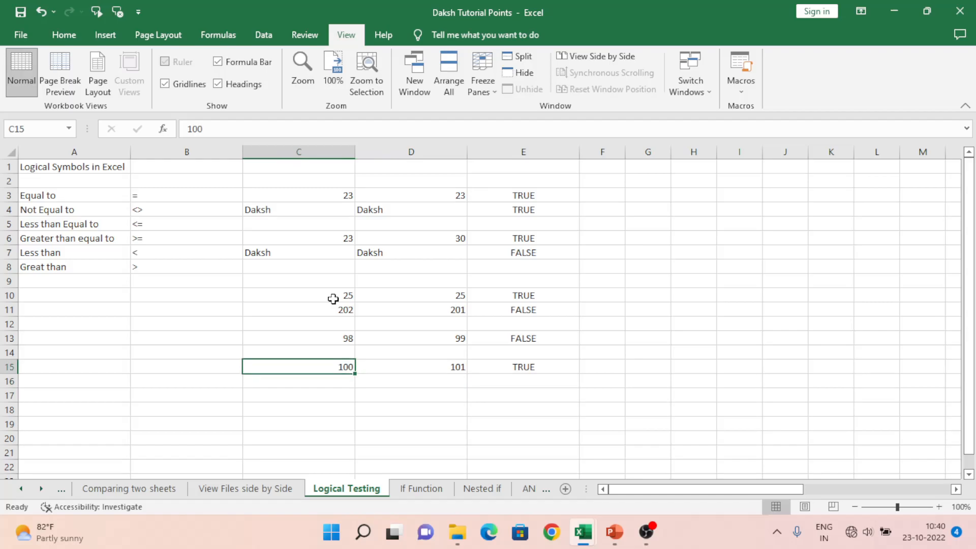
Step: Copy the less-than example in C15:E15 and paste it into row 17, starting at C17
key("Down")
key("Down")
key("Down")
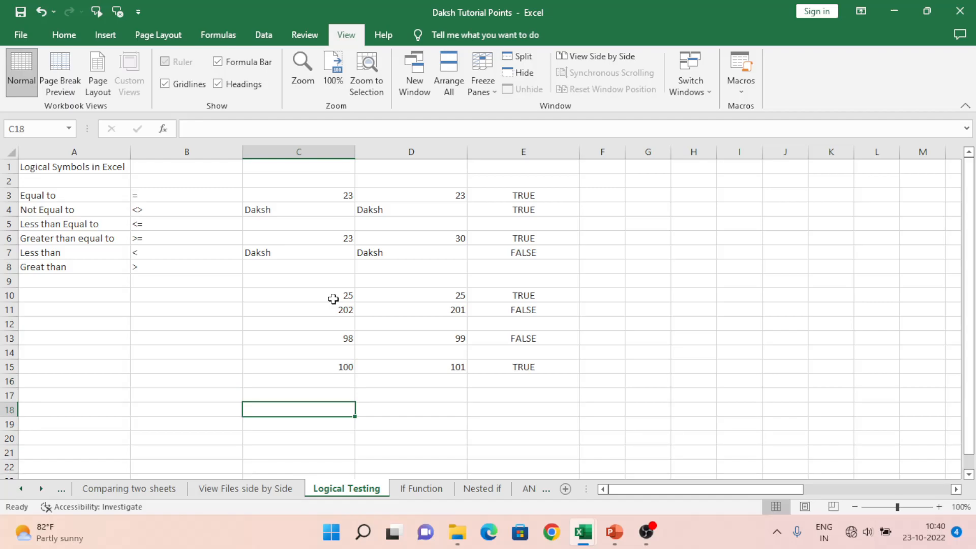
key("Up")
key("Up")
key("Up")
key("shift+Right")
key("shift+Right")
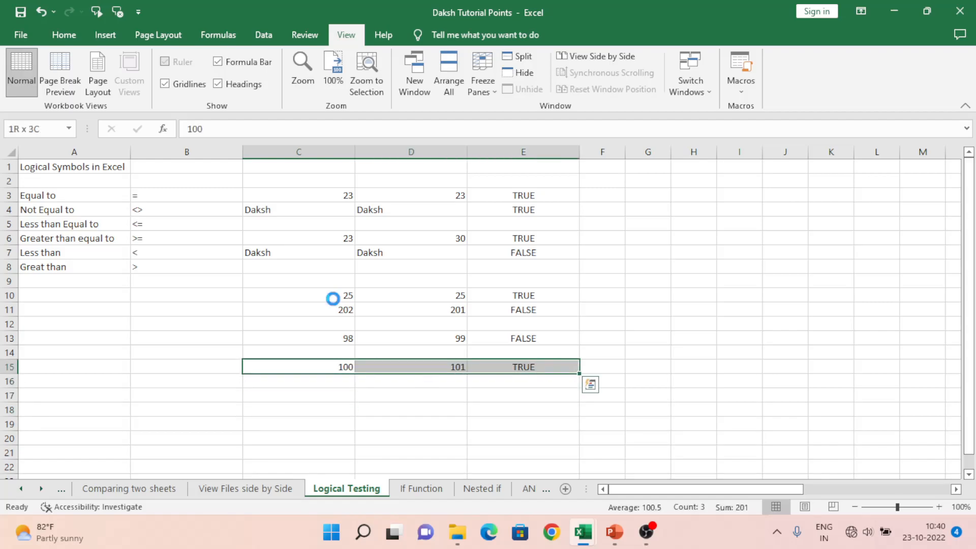
key("ctrl+c")
key("Down")
key("Down")
key("ctrl+v")
Step: Change the formula in E17 to =C17>D17 to test whether the first number is greater than the second
key("Right")
key("Right")
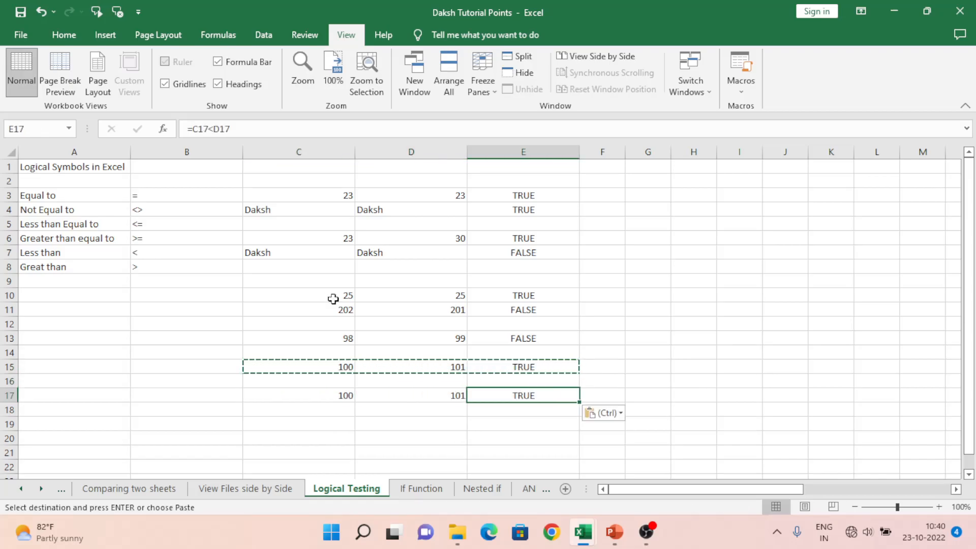
key("F2")
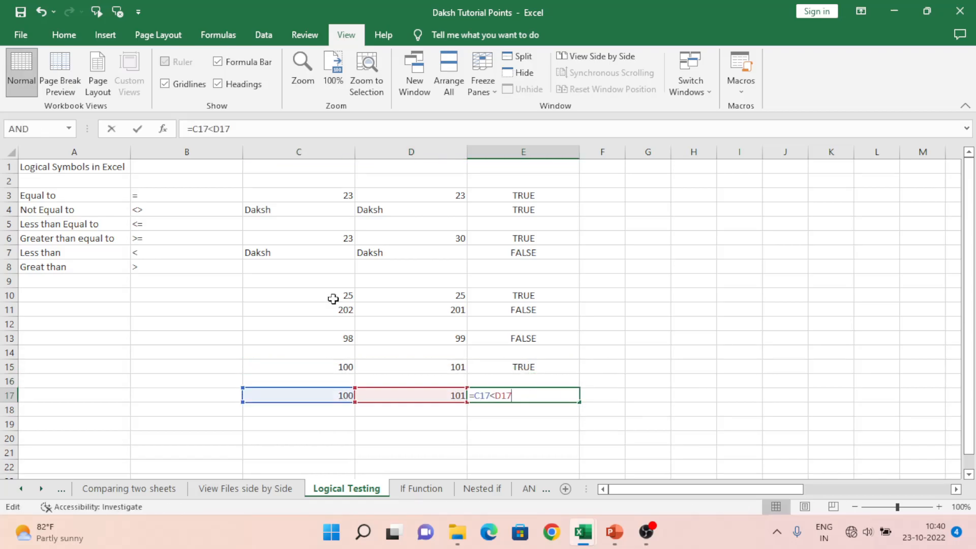
key("Left")
key("Left")
key("Left")
key("shift+Left")
type(">")
key("ctrl+Return")
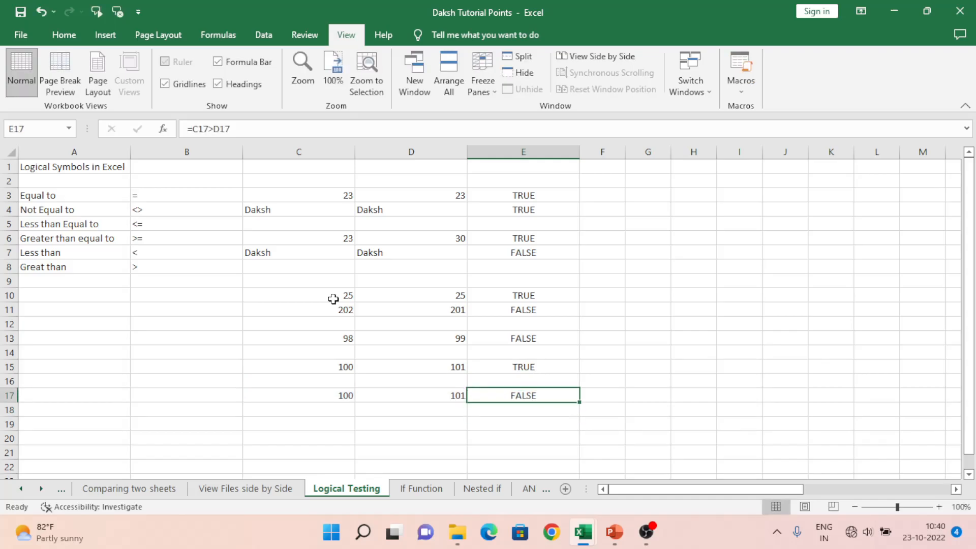
Step: Compare the numbers in C17 and D17 against the greater-than result in E17
key("Left")
key("Left")
key("Right")
key("Left")
key("Right")
key("Right")
key("Left")
key("Left")
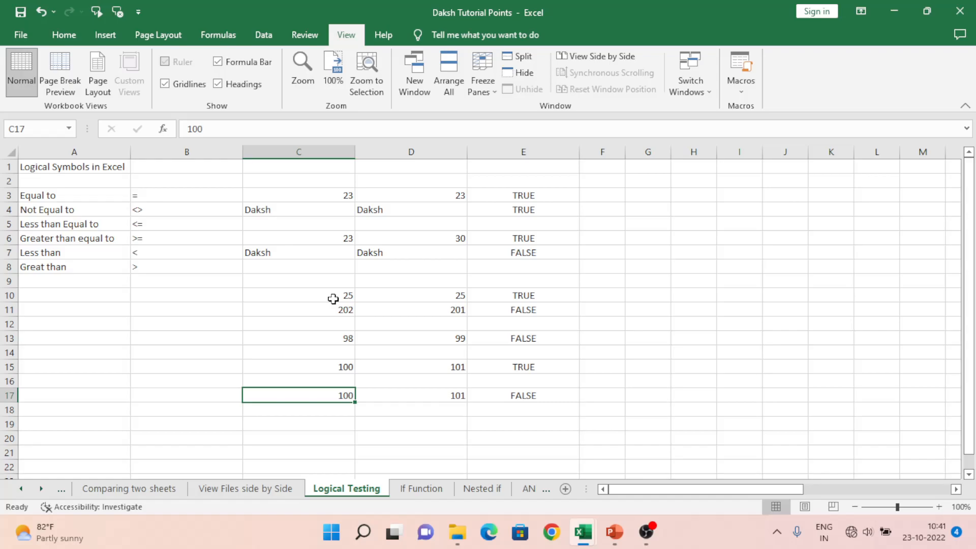
Step: Set C17 to 101 to test the greater-than formula with two equal numbers
type("101")
key("Return")
key("Up")
Step: Set C17 to 102 to test the greater-than formula with a larger first number
type("102")
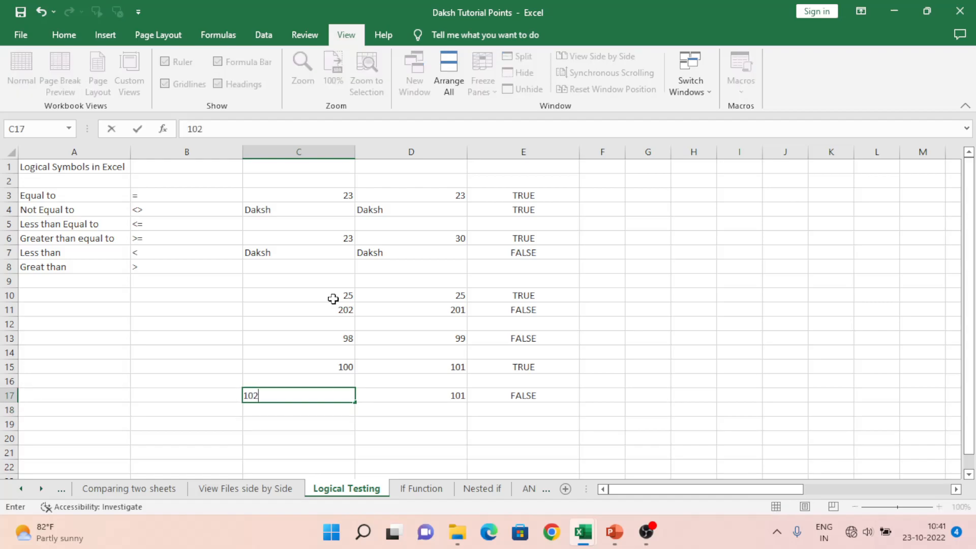
key("Return")
key("Up")
key("Right")
key("Left")
key("Right")
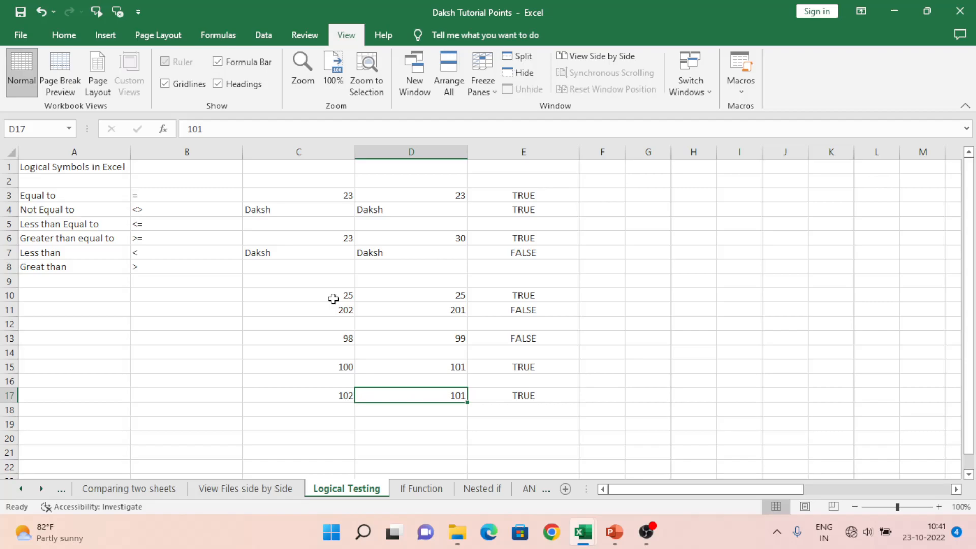
Step: Review the logical symbol names listed in column A and return to the sample number in D10
key("Left")
key("Left")
key("Left")
key("ctrl+Up")
key("Up")
key("Up")
key("Up")
key("Up")
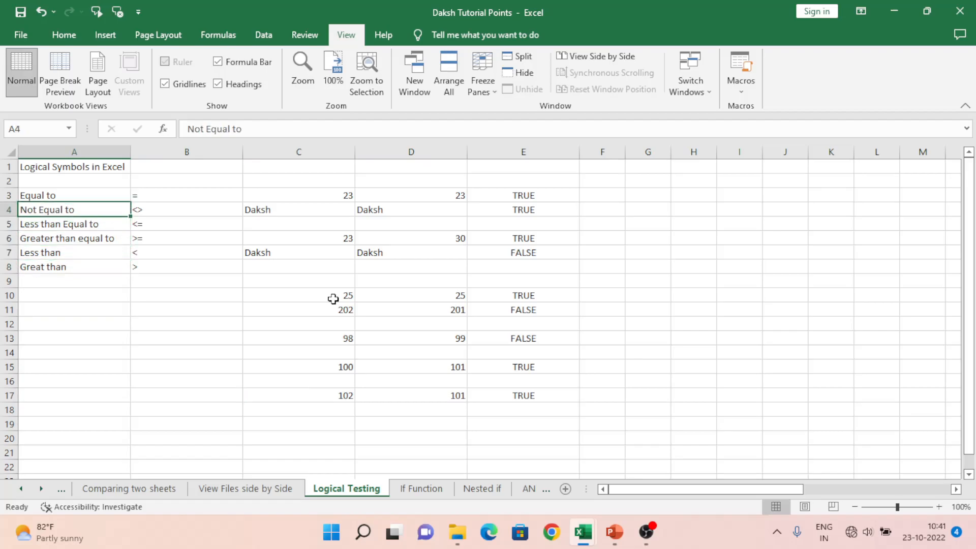
key("Down")
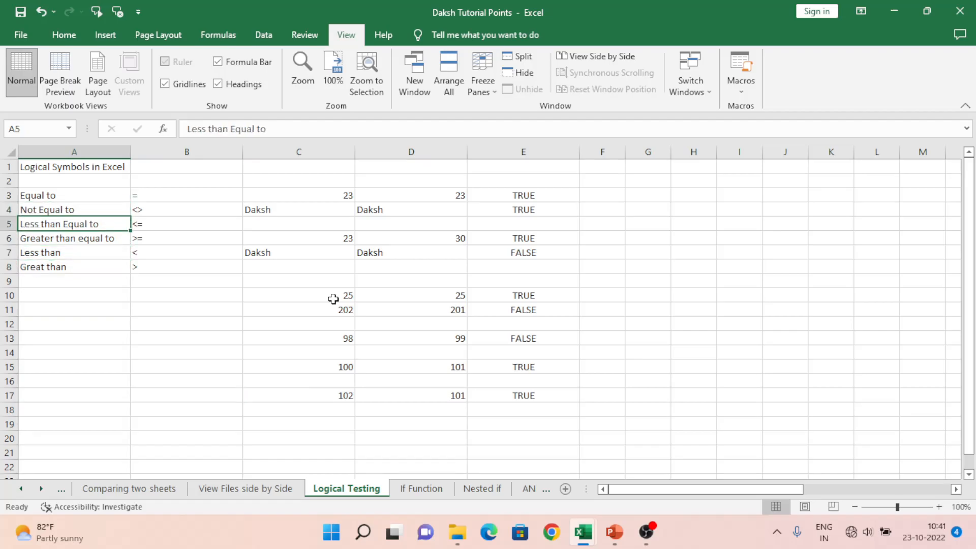
key("Down")
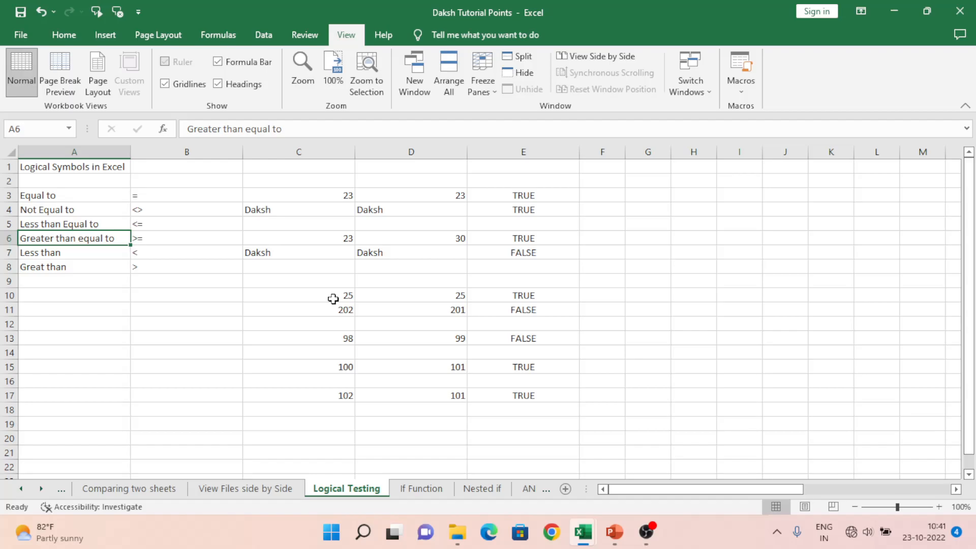
left_click(383, 294)
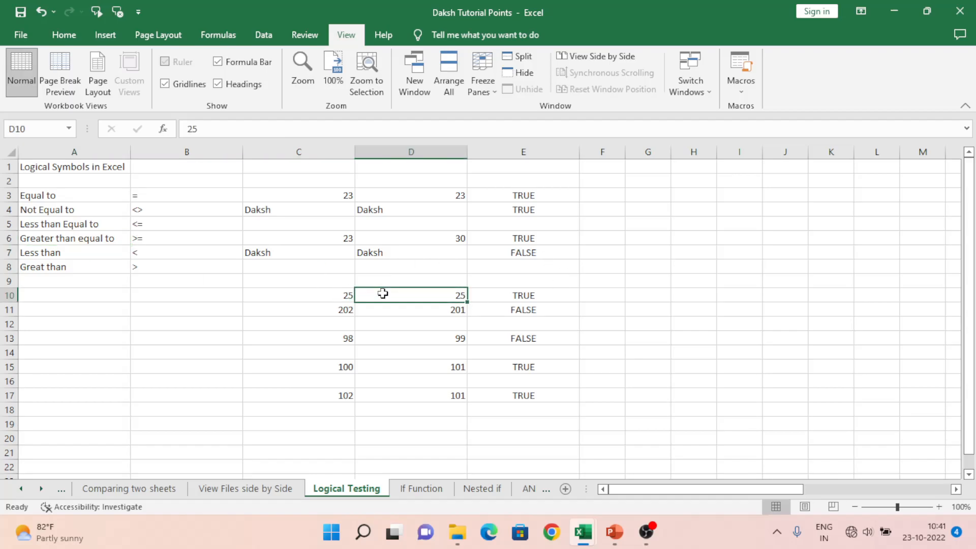